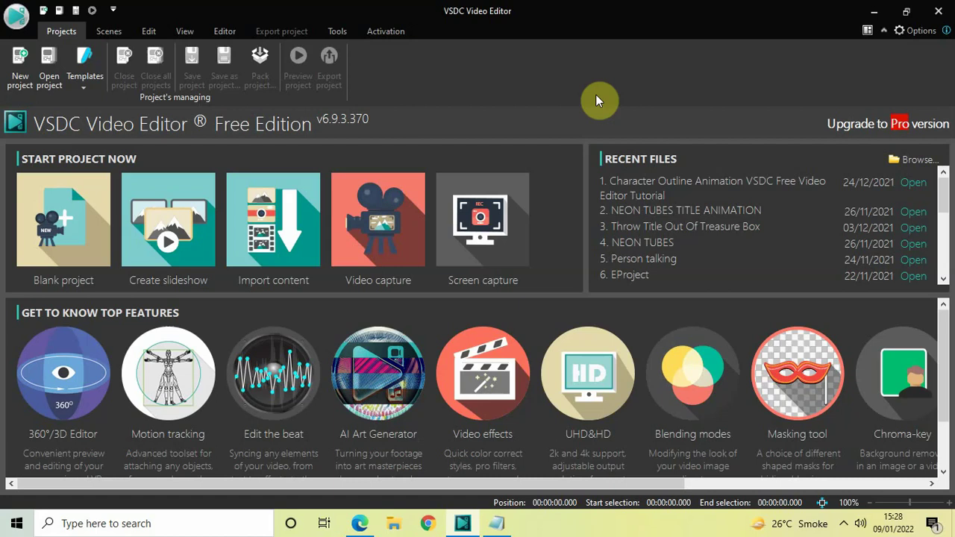
- In a Notepad note, write point '1)high resolution,high frame rate --> high end system' and begin '2)'
{"action": "left_click", "coordinate": [496, 523]}
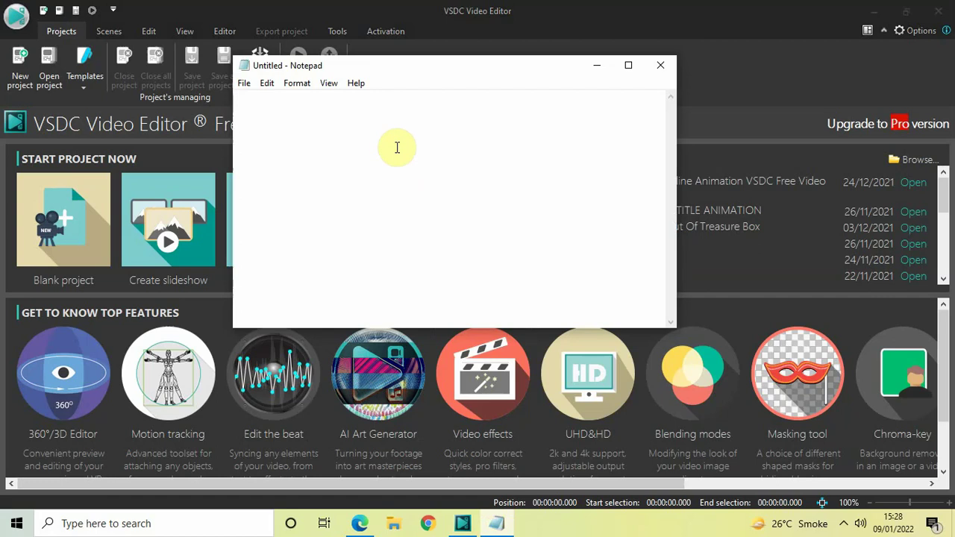
{"action": "type", "text": "1"}
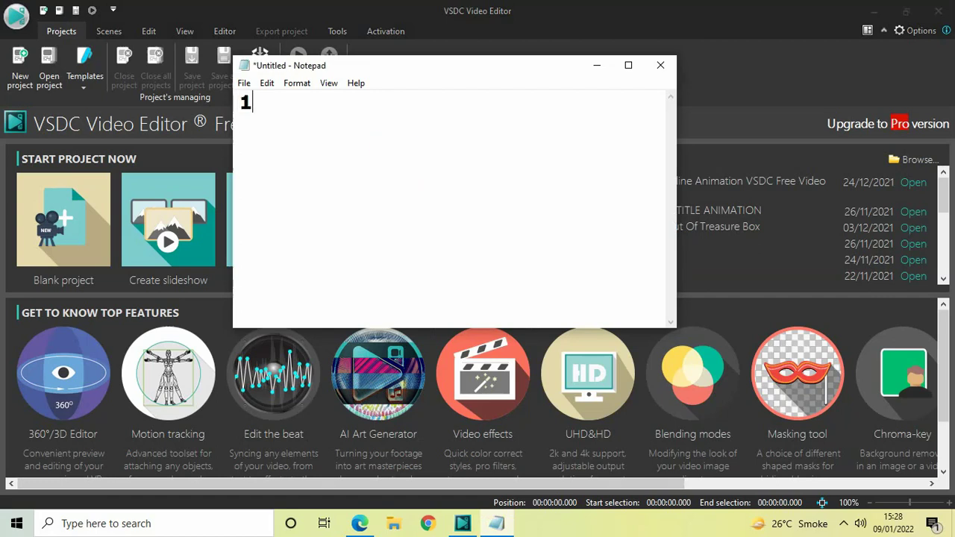
{"action": "type", "text": ")"}
{"action": "type", "text": "high res"}
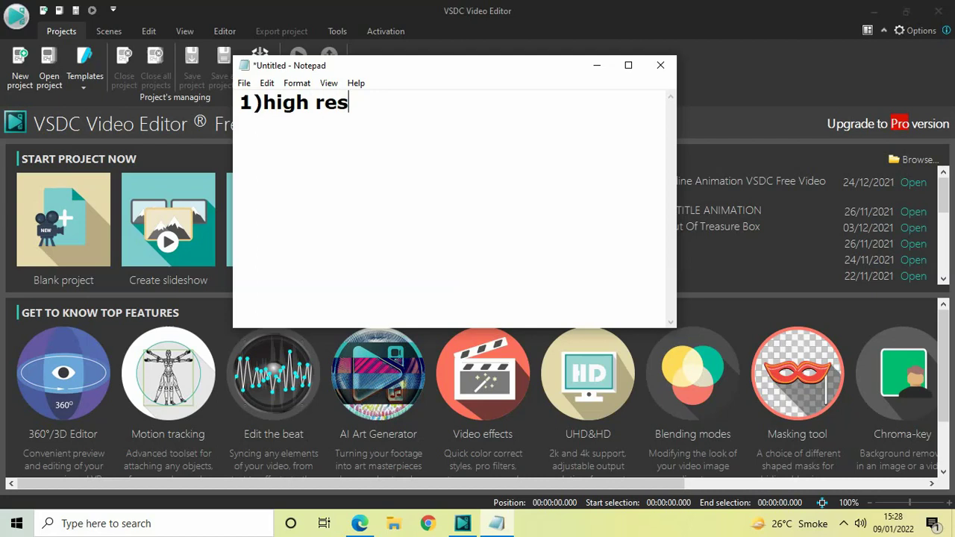
{"action": "type", "text": "olution"}
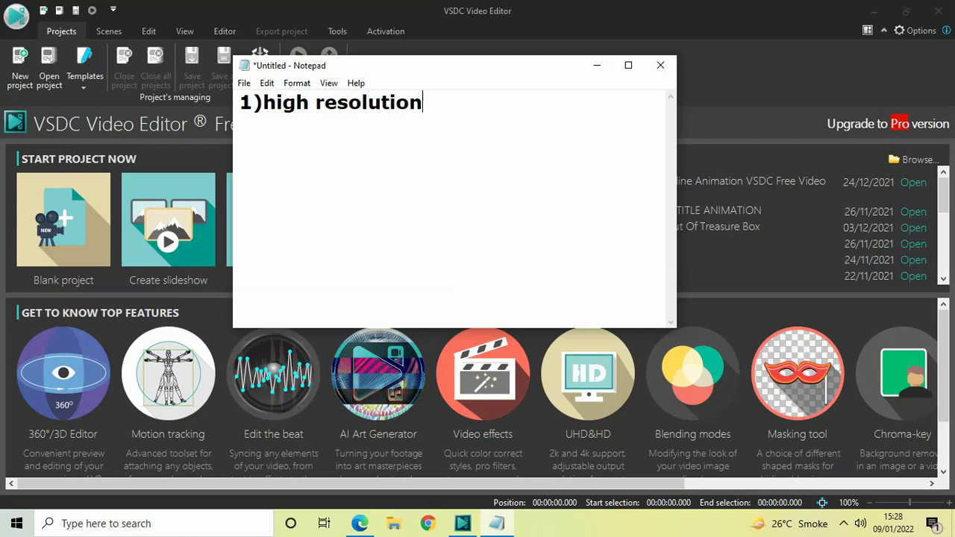
{"action": "type", "text": ",hig"}
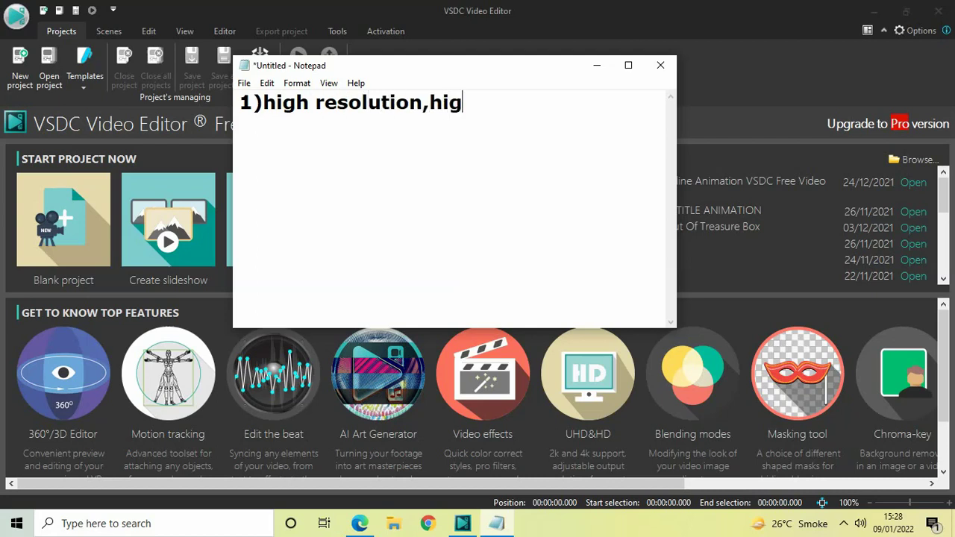
{"action": "type", "text": "h frame rate"}
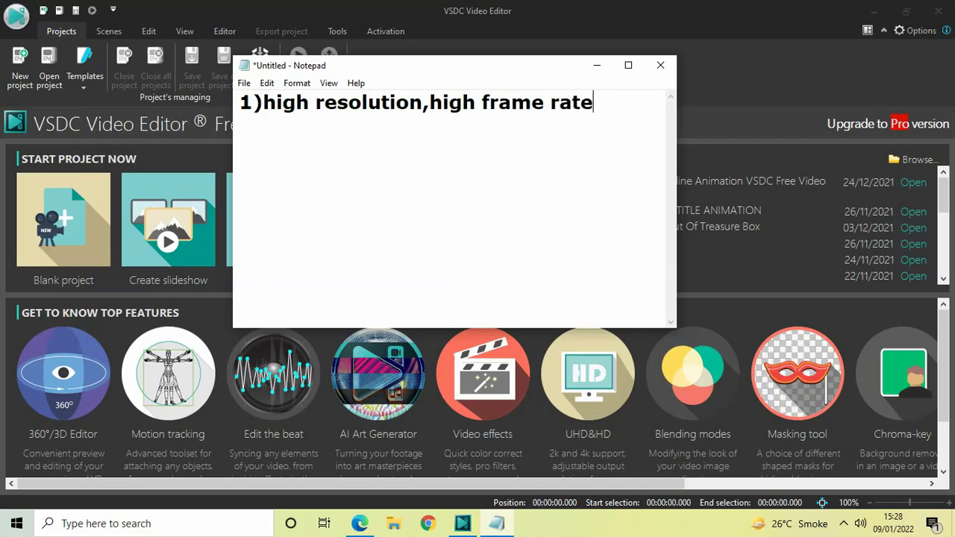
{"action": "type", "text": " --> high"}
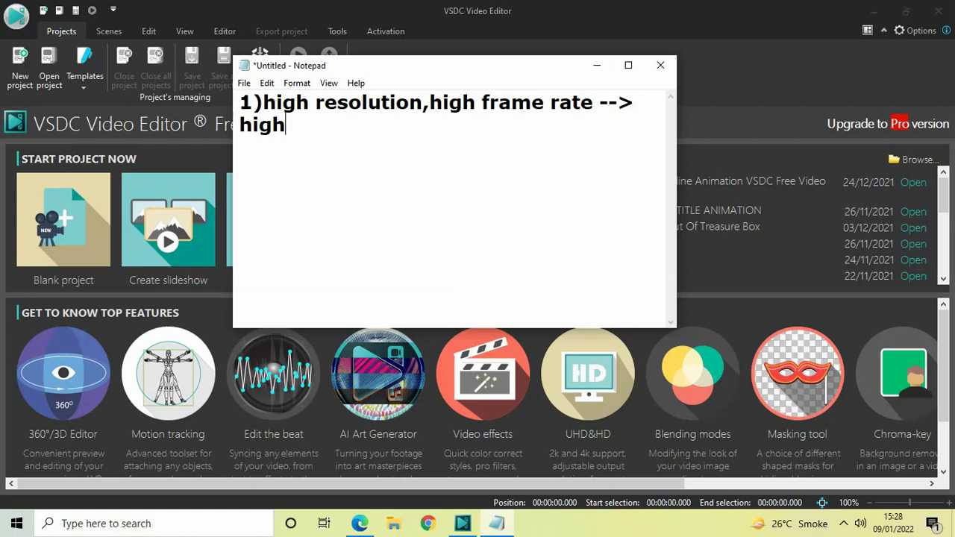
{"action": "type", "text": " end system"}
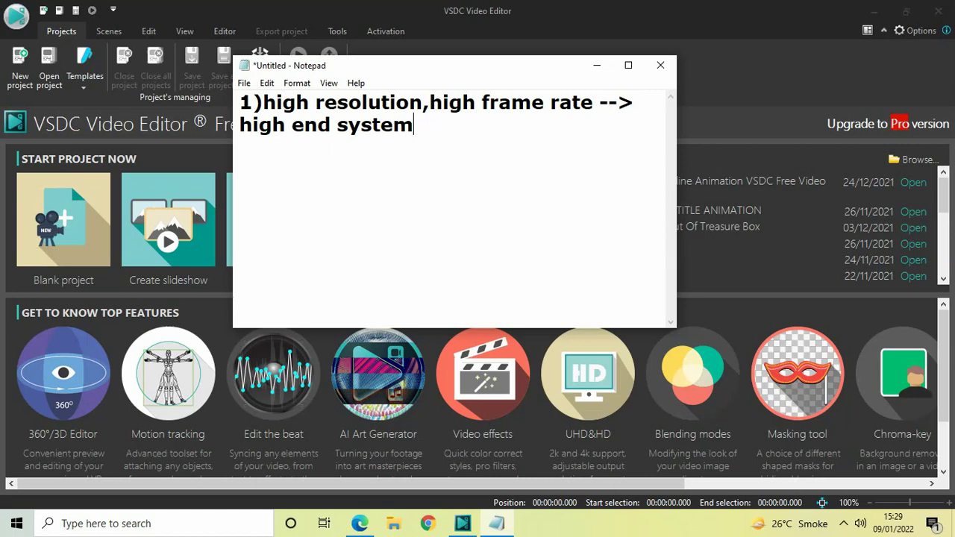
{"action": "key", "text": "Return"}
{"action": "key", "text": "Return"}
{"action": "type", "text": "2)"}
- Complete point 2 as 'low resolution,low frame rate -->' with 'might face preview lag issues' on the next line
{"action": "type", "text": "low "}
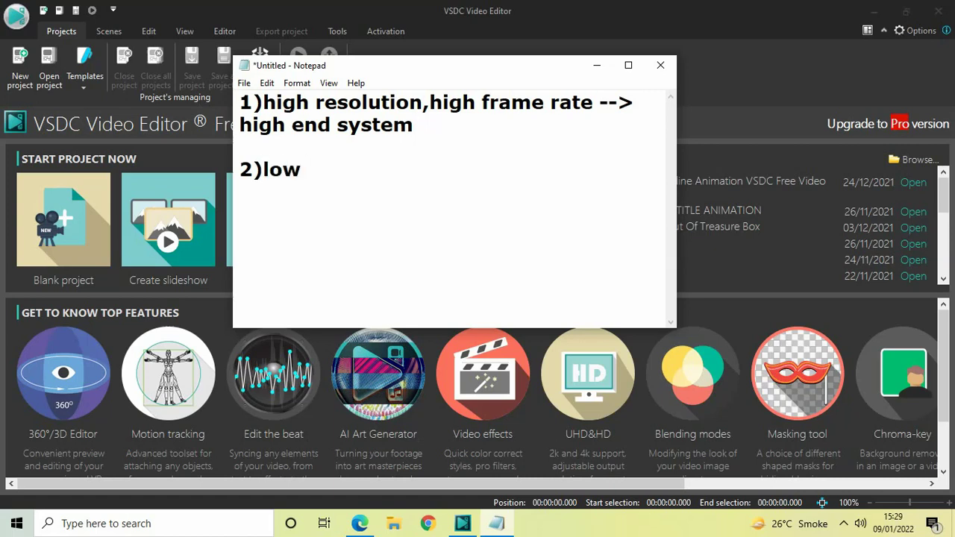
{"action": "type", "text": "resolution"}
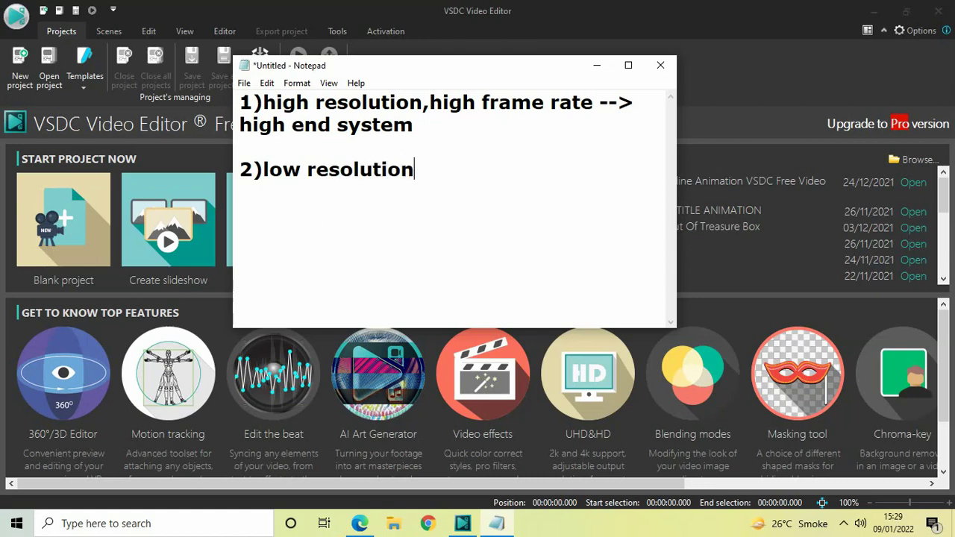
{"action": "type", "text": ",low fr"}
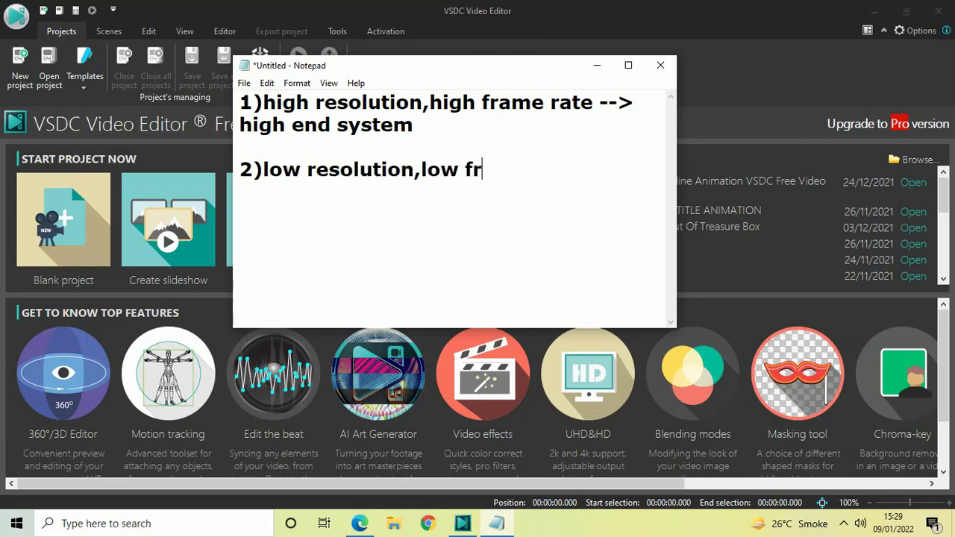
{"action": "type", "text": "ame rate"}
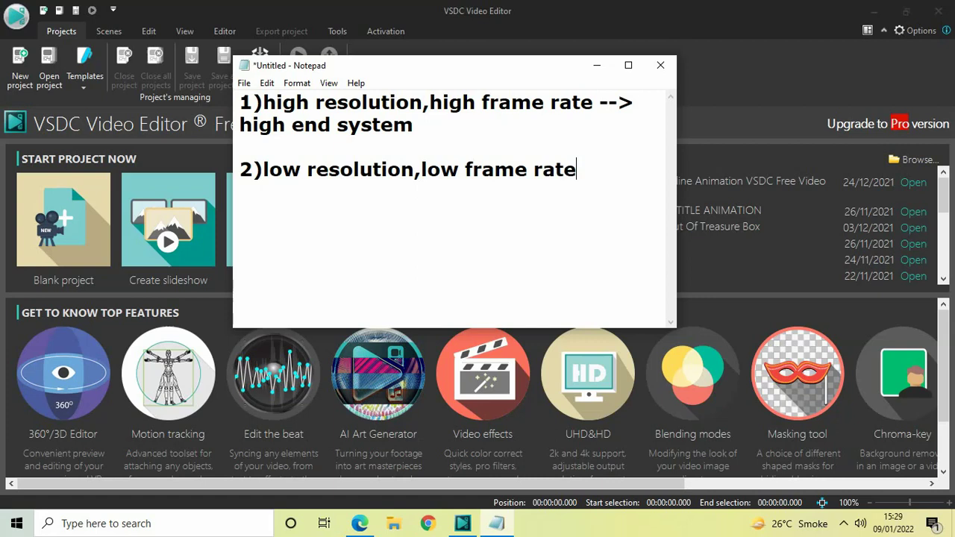
{"action": "type", "text": " -->"}
{"action": "key", "text": "Return"}
{"action": "type", "text": "might fac"}
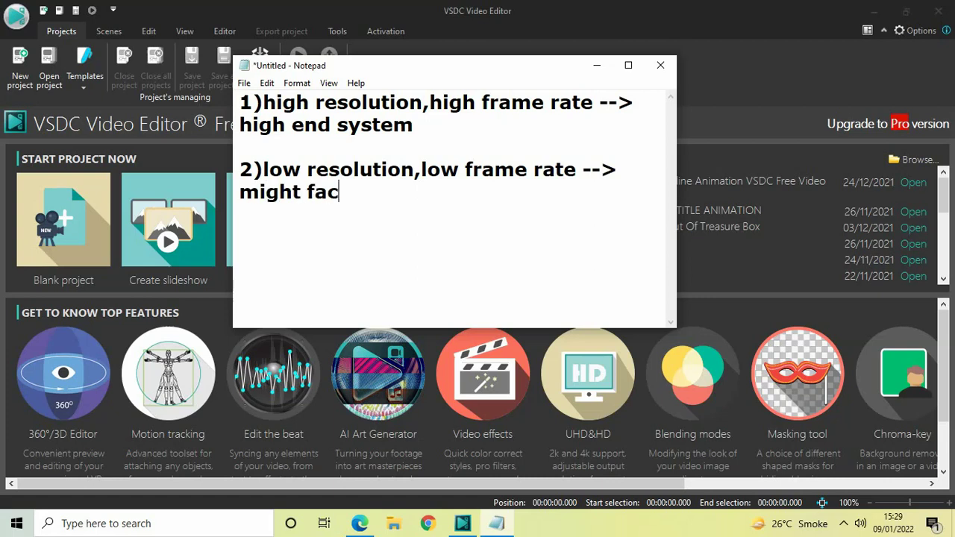
{"action": "type", "text": "e pre"}
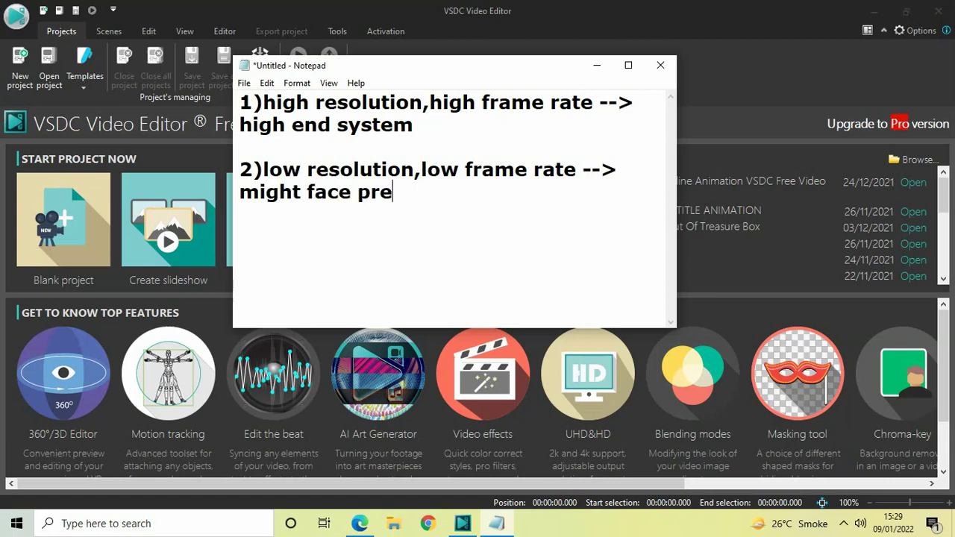
{"action": "type", "text": "view l"}
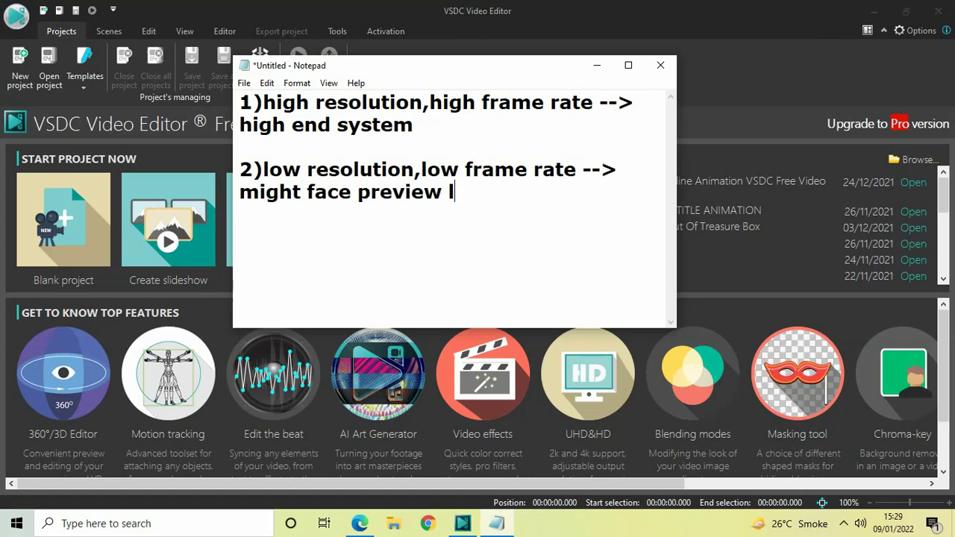
{"action": "type", "text": "ag issues"}
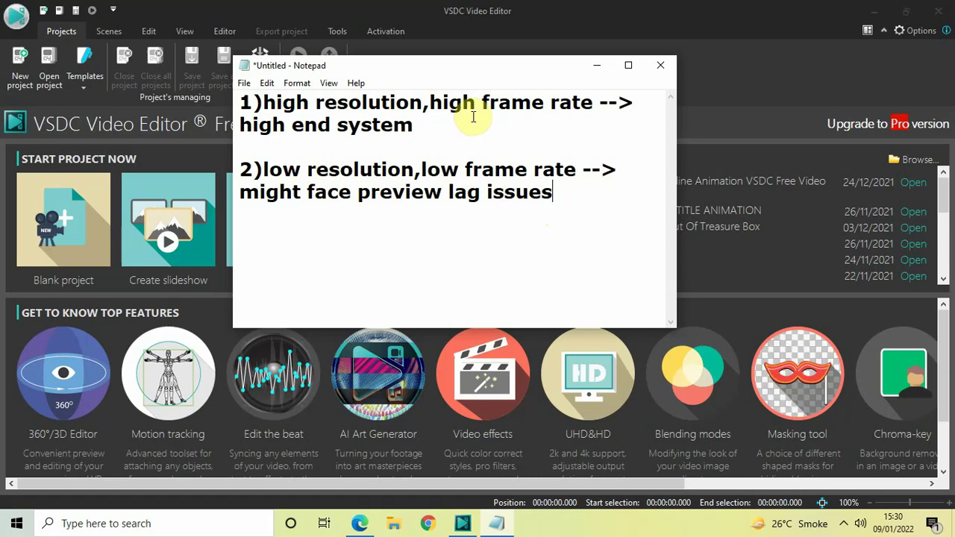
- Add point '3)1280*720' after a blank line and start a new line below it
{"action": "key", "text": "Return"}
{"action": "key", "text": "Return"}
{"action": "type", "text": "3)"}
{"action": "type", "text": "1280"}
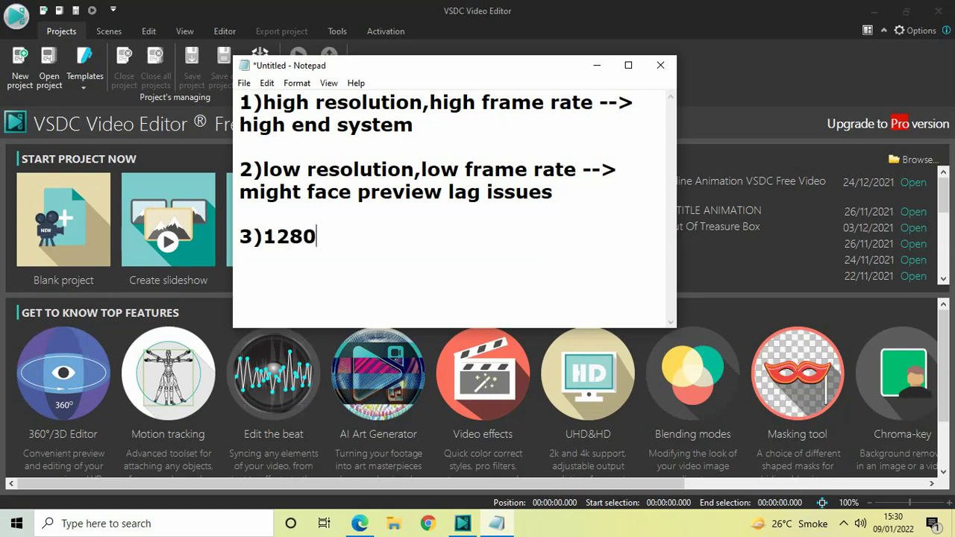
{"action": "type", "text": "*720"}
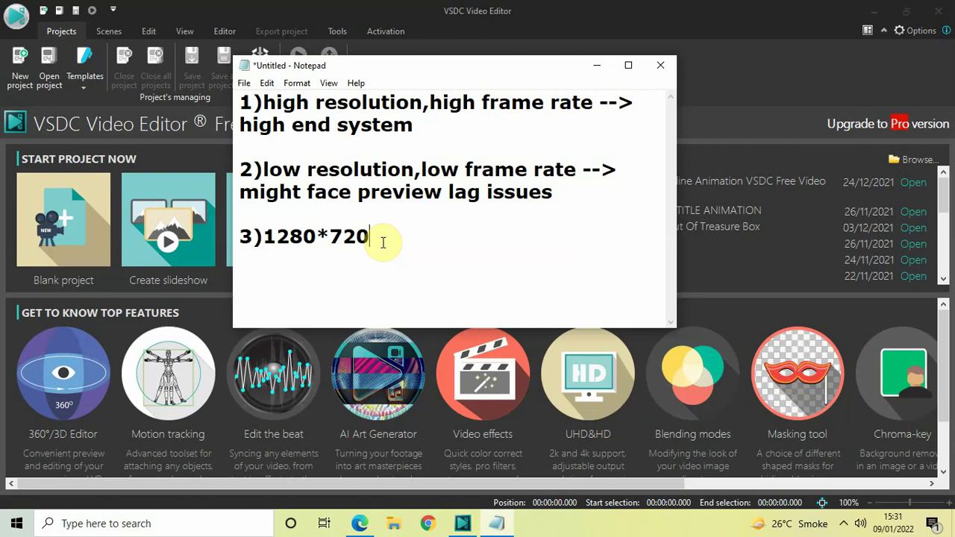
{"action": "key", "text": "Return"}
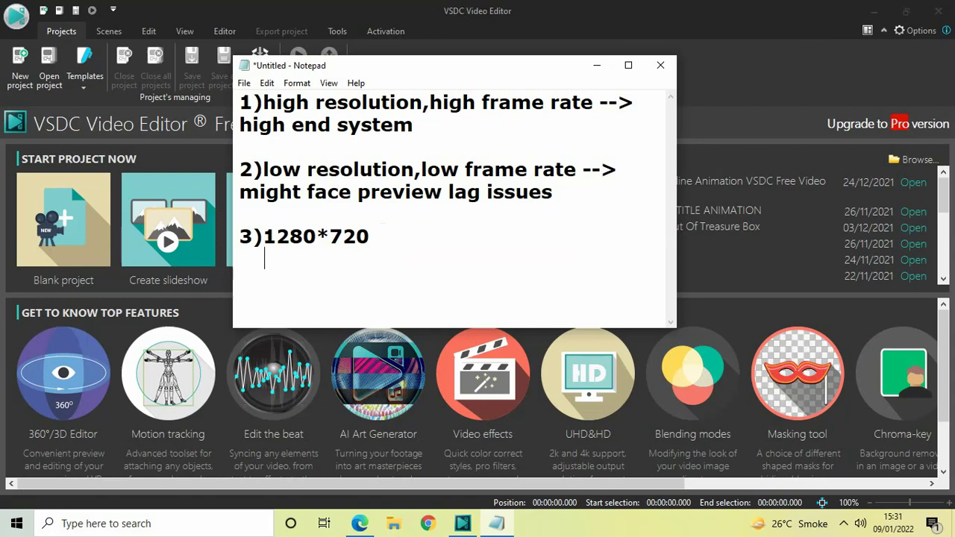
- Add the line '1920*1080 --> problems start' under 1280*720 and end that line
{"action": "type", "text": "1920"}
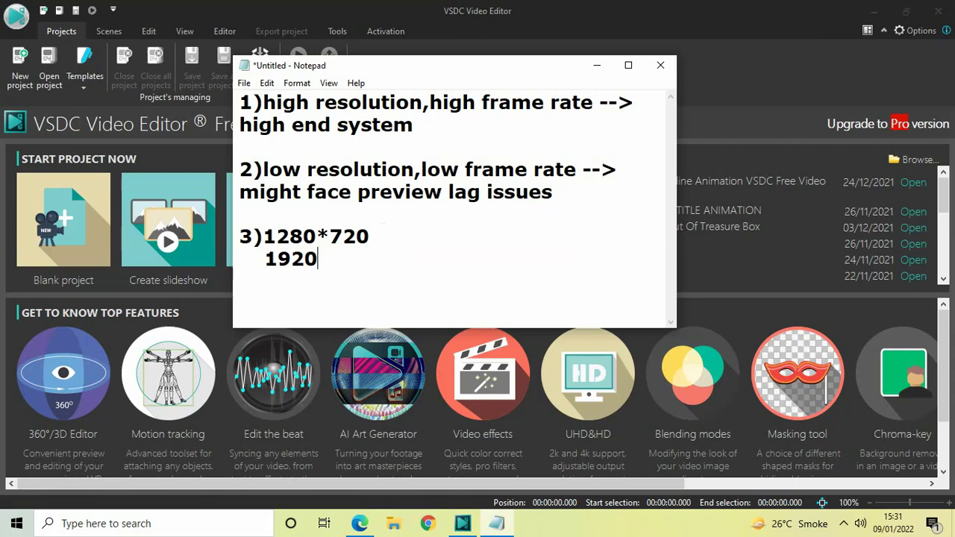
{"action": "type", "text": "*1080 "}
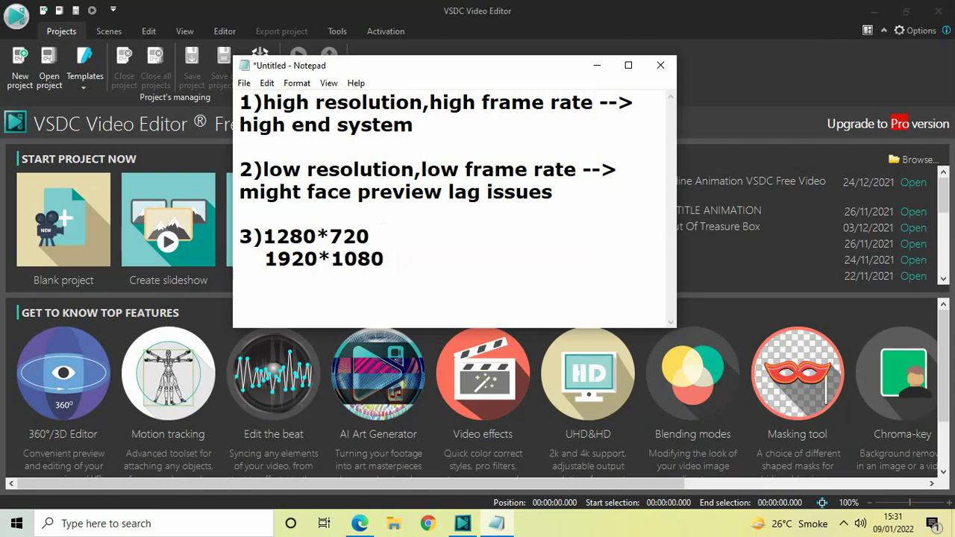
{"action": "type", "text": "--"}
{"action": "type", "text": "> p"}
{"action": "type", "text": "bl"}
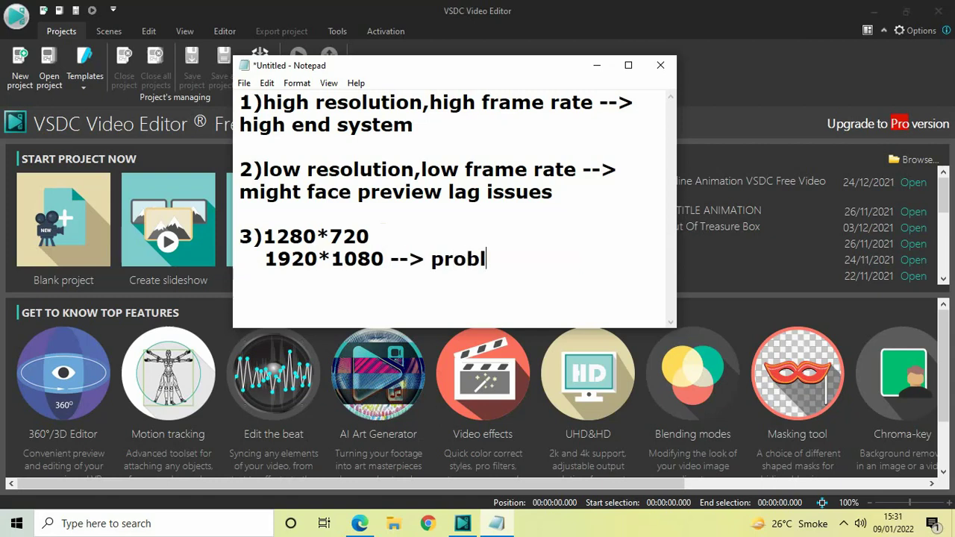
{"action": "type", "text": "ems start"}
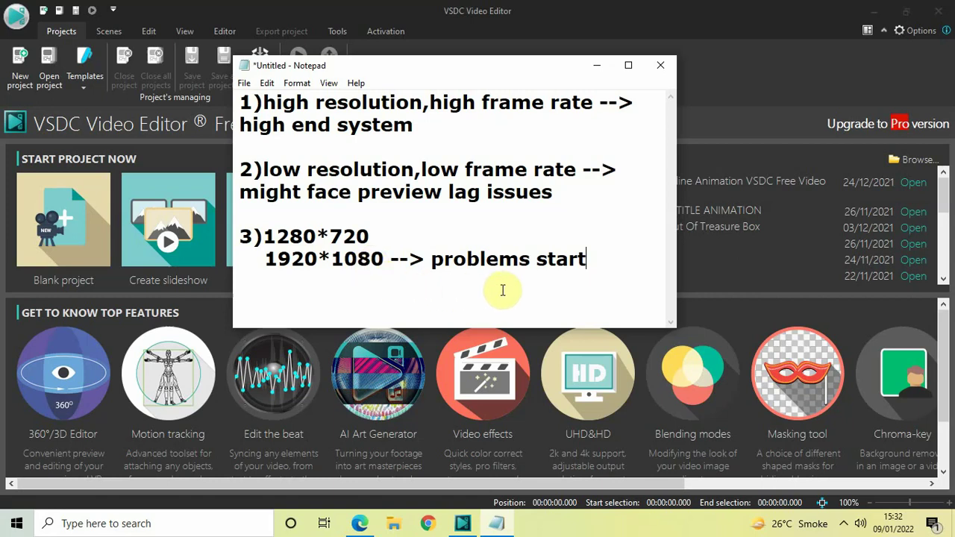
{"action": "key", "text": "Return"}
{"action": "key", "text": "Return"}
{"action": "key", "text": "BackSpace"}
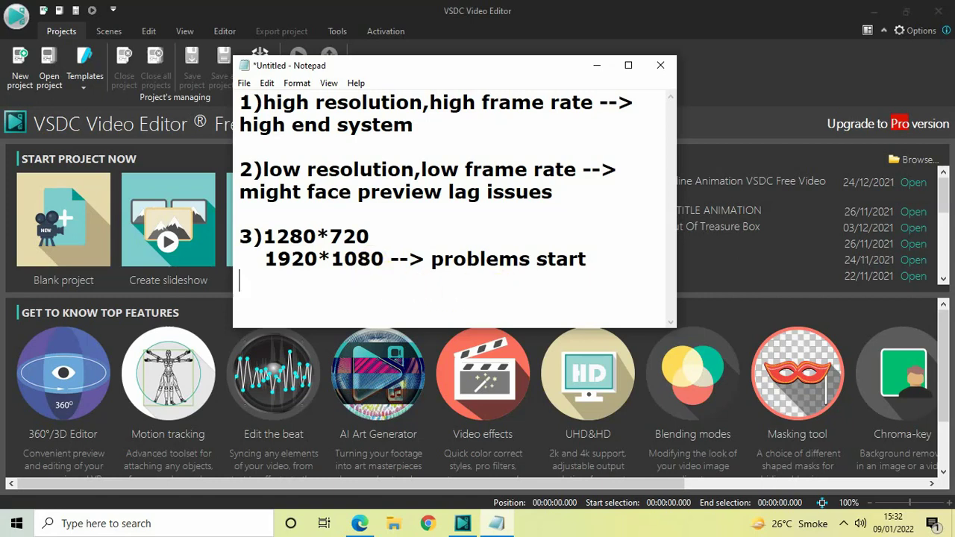
- Begin point '4)' and make the Notepad window taller
{"action": "type", "text": "4)"}
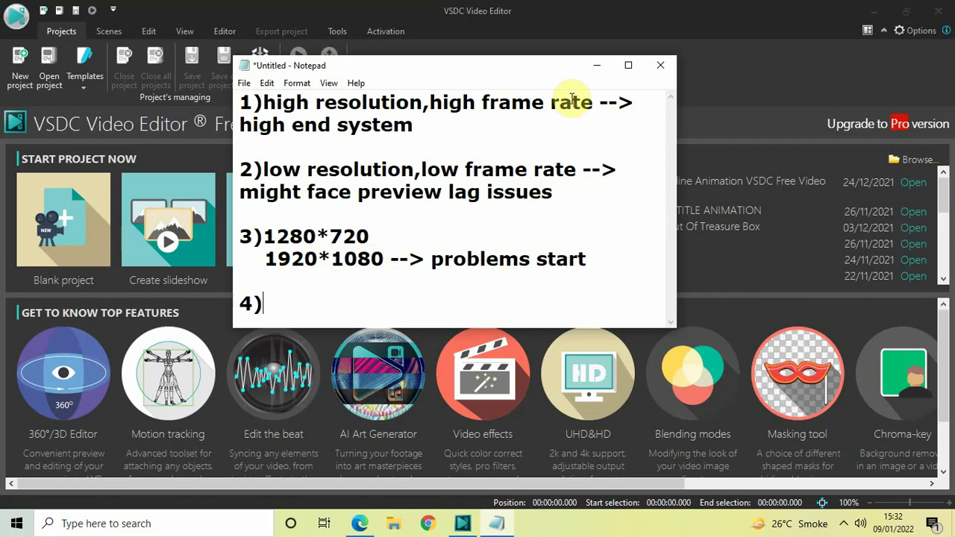
{"action": "left_click", "coordinate": [597, 66]}
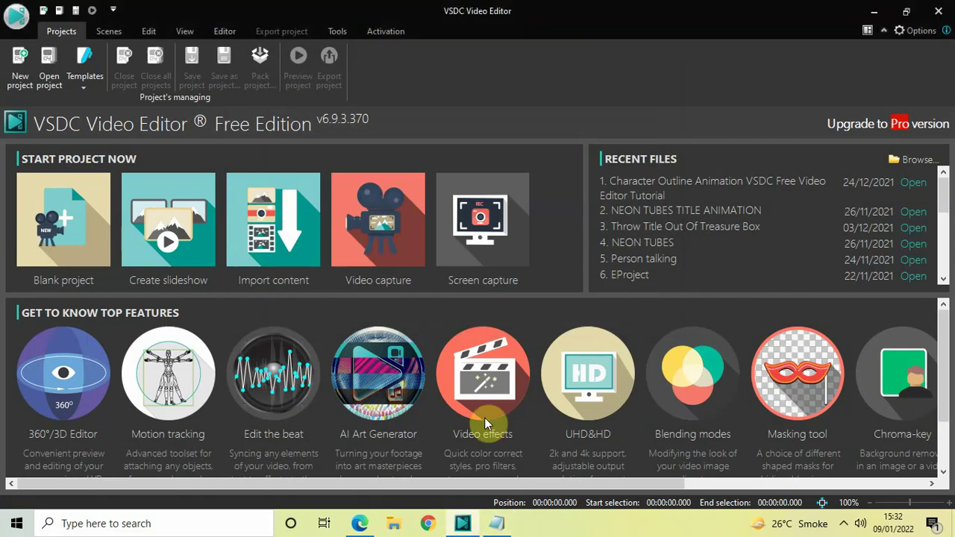
{"action": "left_click", "coordinate": [497, 523]}
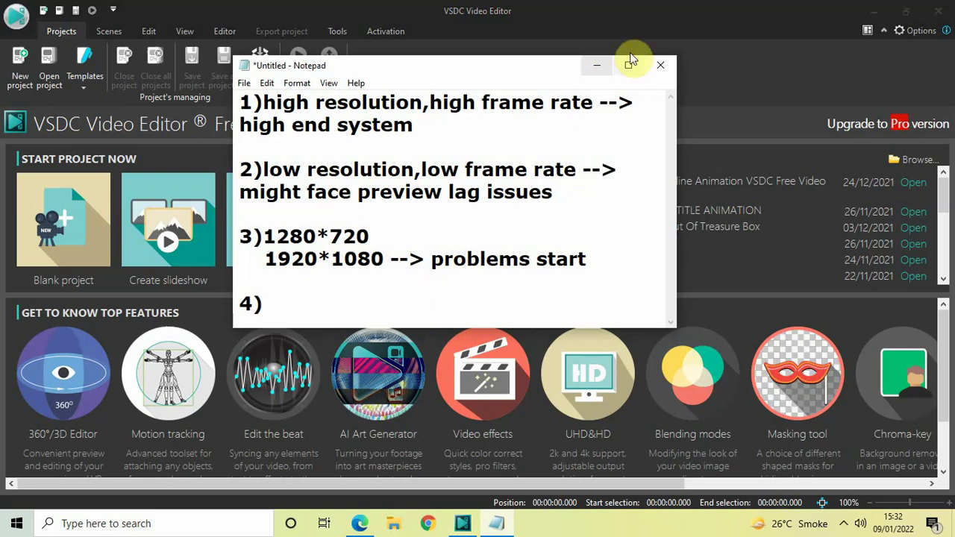
{"action": "left_click_drag", "start_coordinate": [533, 56], "coordinate": [529, 6]}
- Finish point 4 as 'preview --> project parameters --> video parameters', widen Notepad, and minimize it
{"action": "type", "text": "p"}
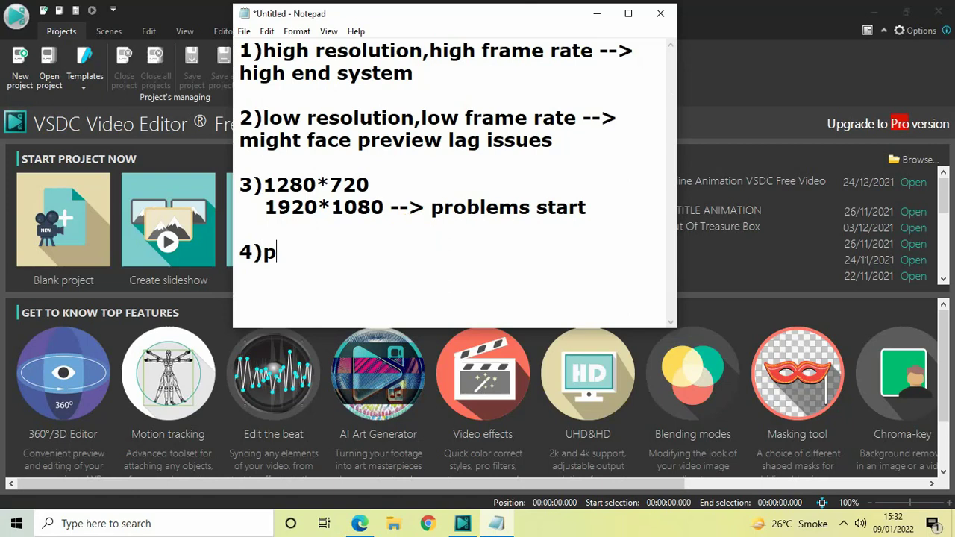
{"action": "type", "text": "review  "}
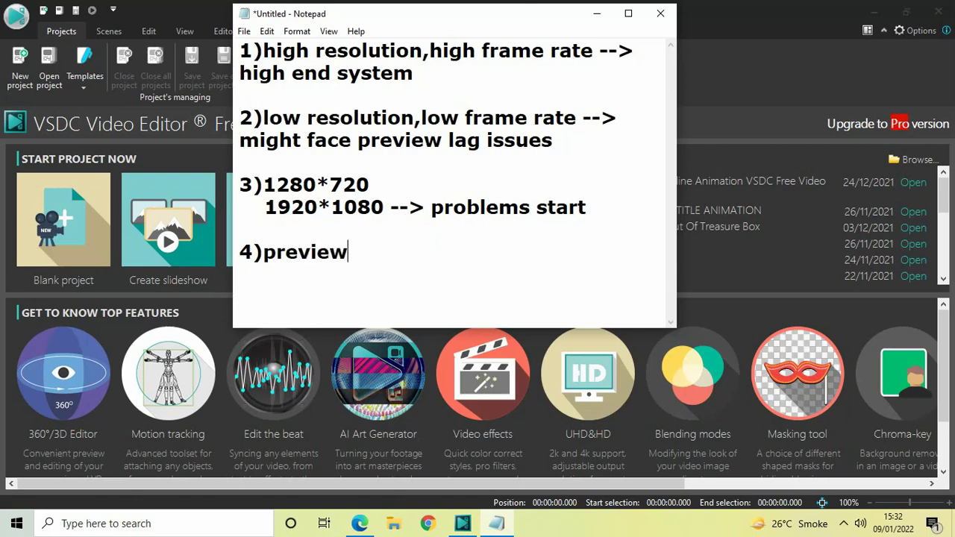
{"action": "type", "text": "--> pro"}
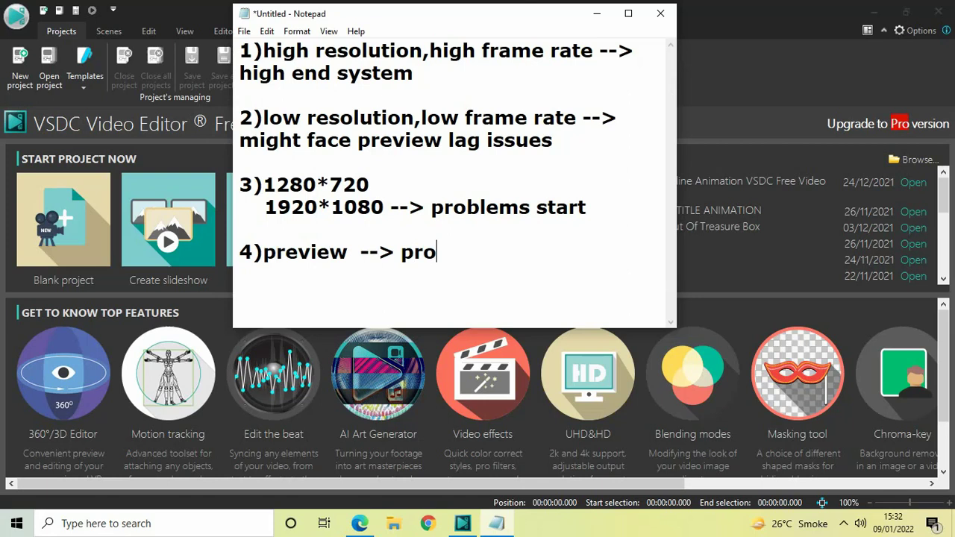
{"action": "type", "text": "ject p"}
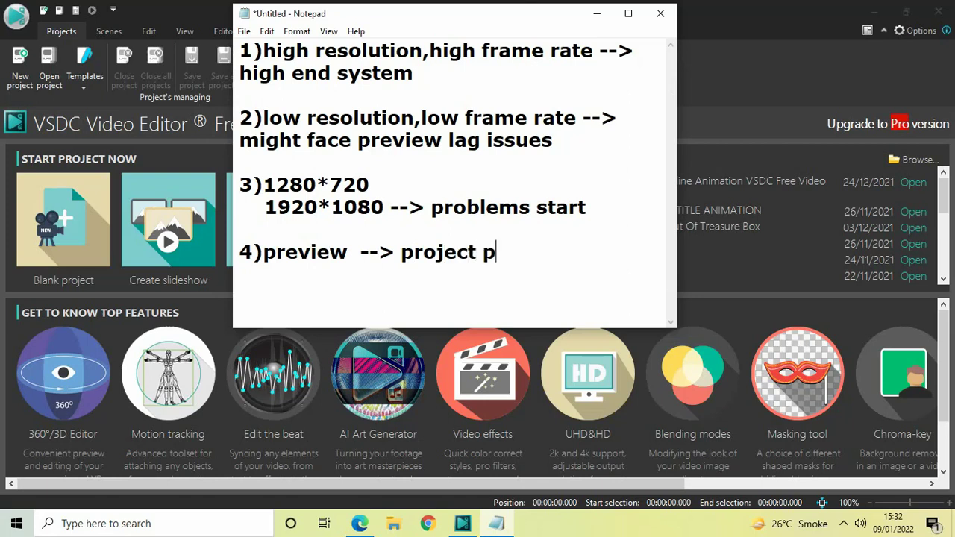
{"action": "type", "text": "arameters"}
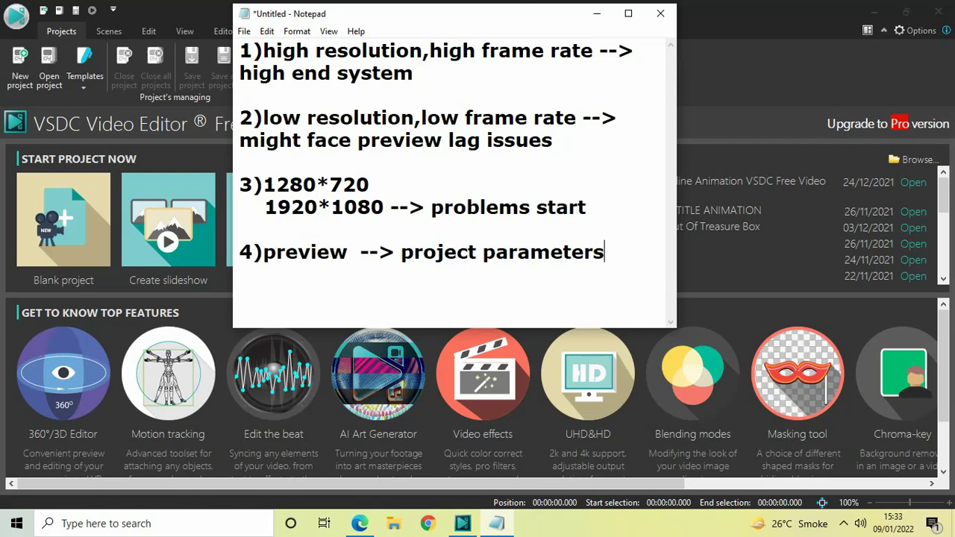
{"action": "type", "text": "-->"}
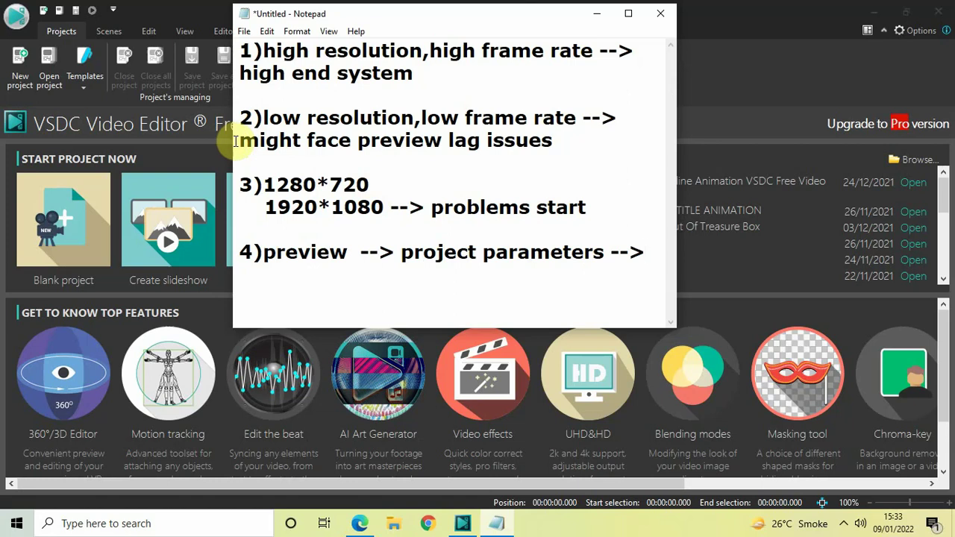
{"action": "left_click_drag", "start_coordinate": [231, 139], "coordinate": [80, 134]}
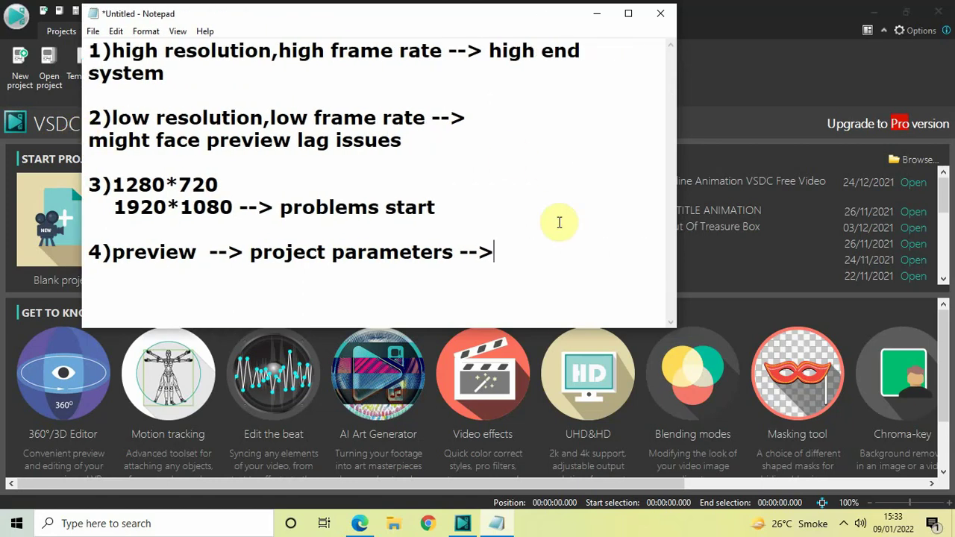
{"action": "type", "text": "video"}
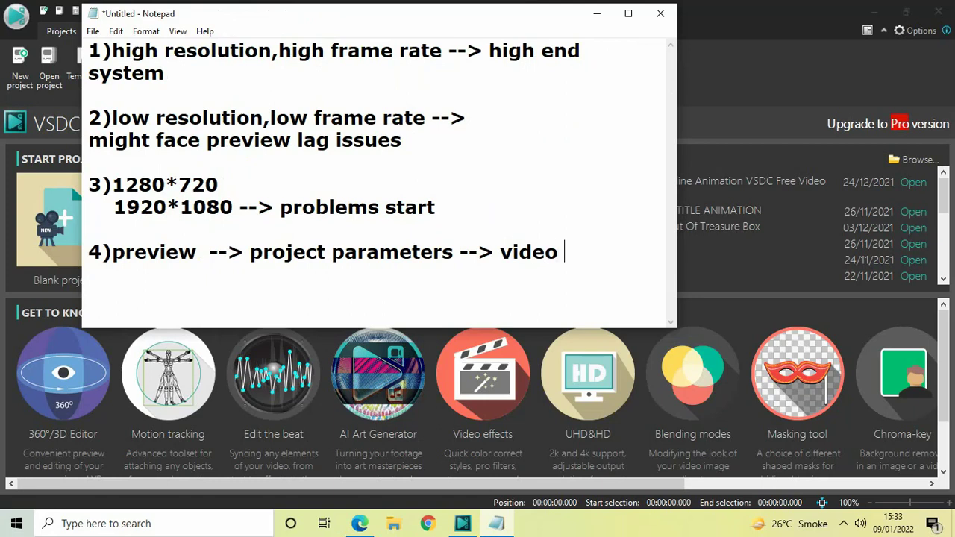
{"action": "type", "text": " param"}
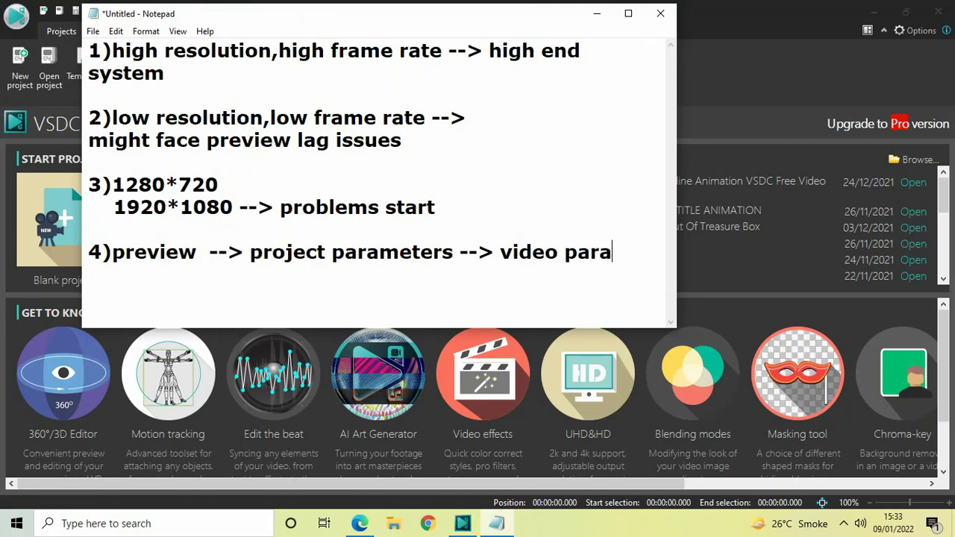
{"action": "type", "text": "eters"}
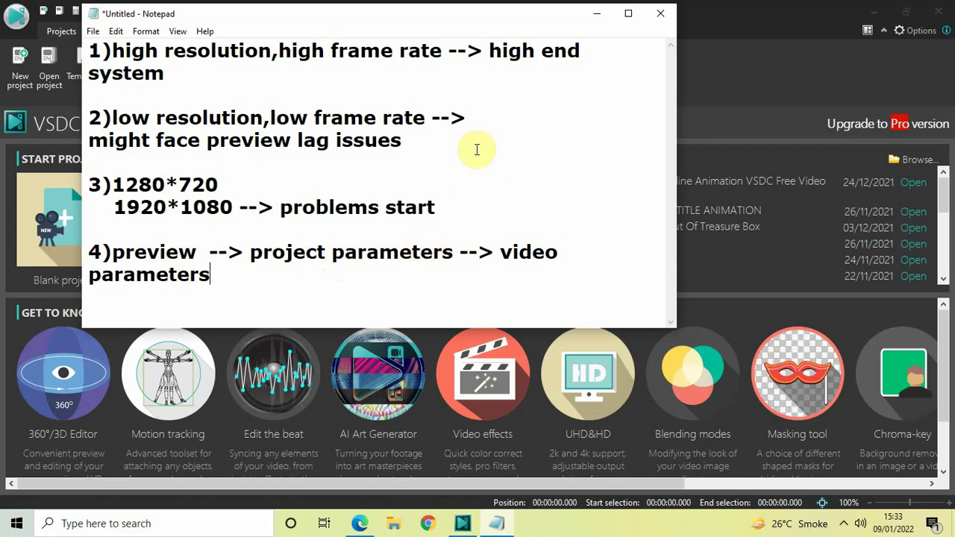
{"action": "left_click", "coordinate": [597, 13]}
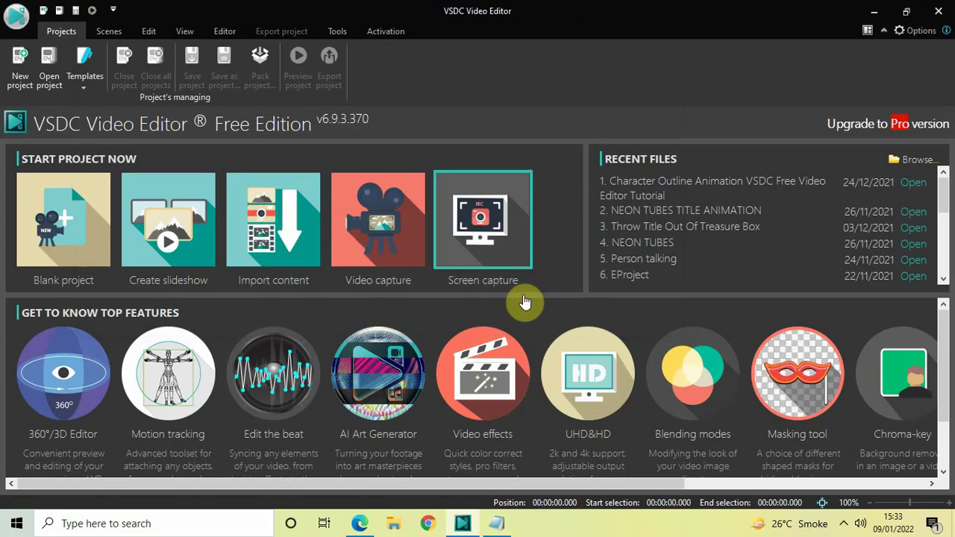
- Open the Downloads folder in File Explorer, then minimize it to return to VSDC
{"action": "left_click", "coordinate": [392, 527]}
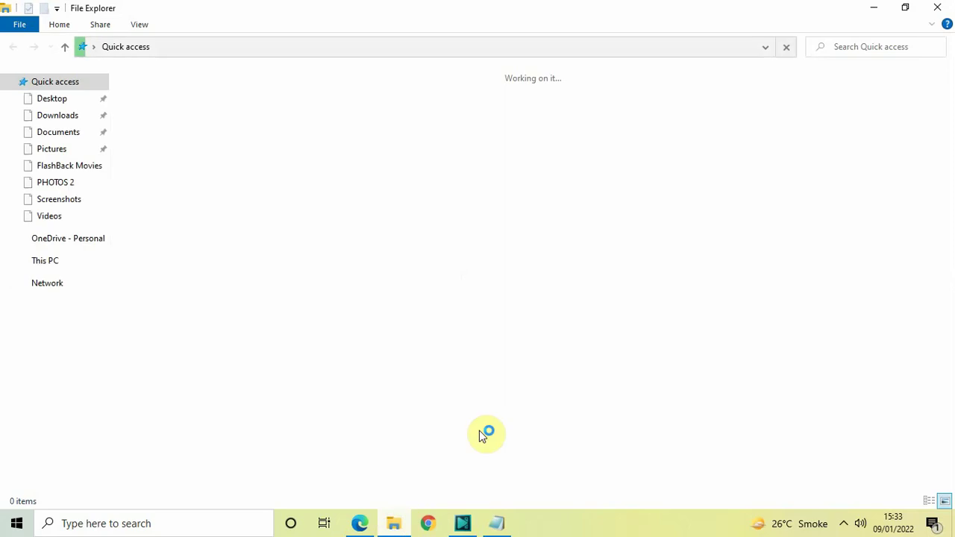
{"action": "left_click", "coordinate": [66, 118]}
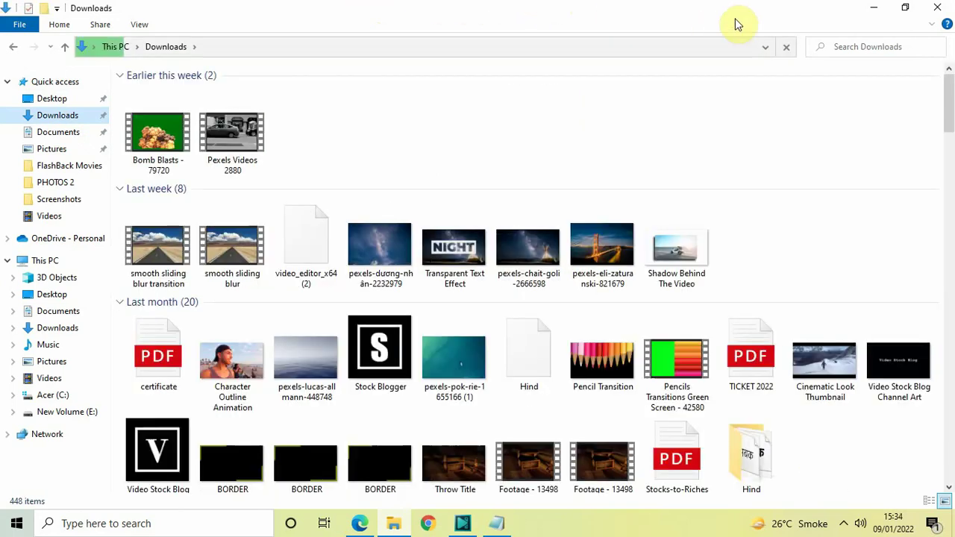
{"action": "left_click", "coordinate": [873, 9]}
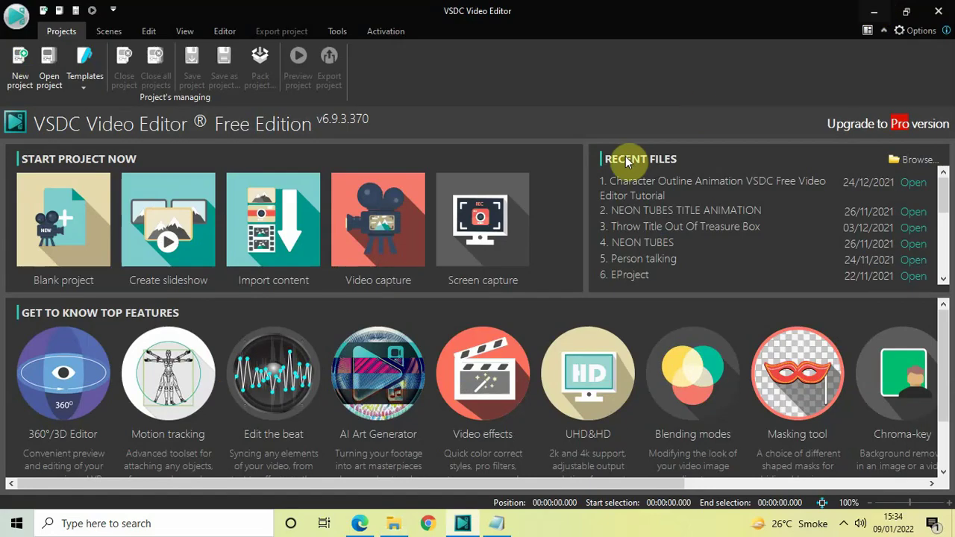
{"action": "left_click", "coordinate": [49, 226]}
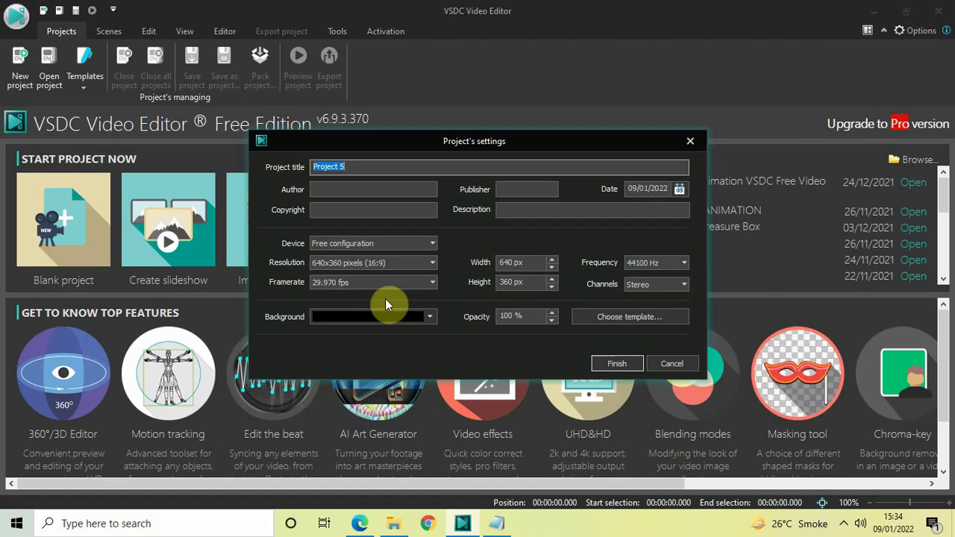
{"action": "left_click", "coordinate": [671, 363]}
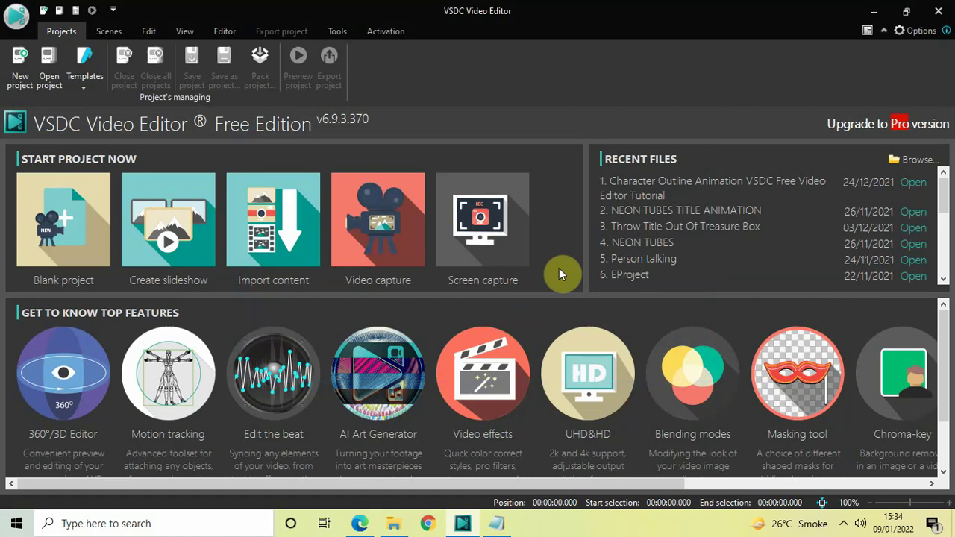
- Show Pexels Videos 2880's Details properties: 640x360, 25 frames/second
{"action": "left_click", "coordinate": [396, 528]}
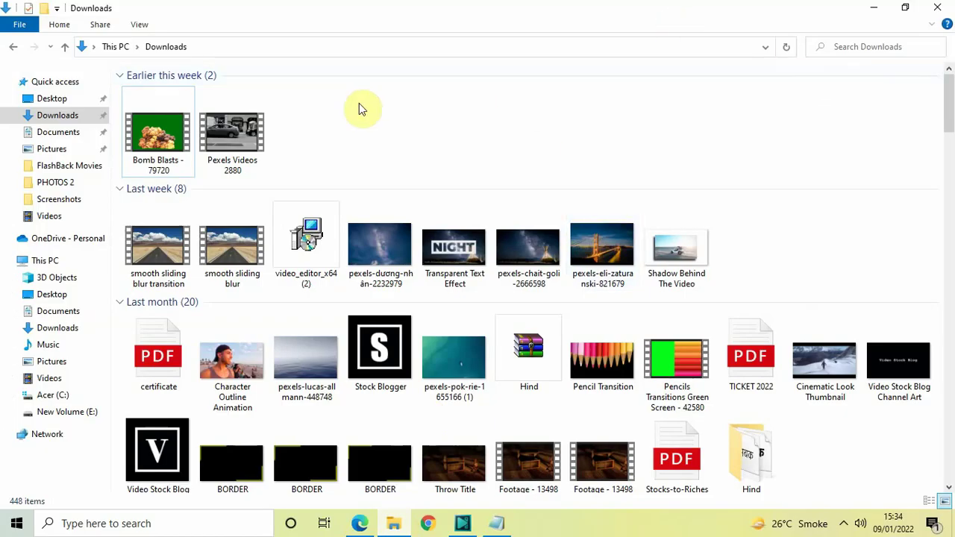
{"action": "left_click", "coordinate": [226, 128]}
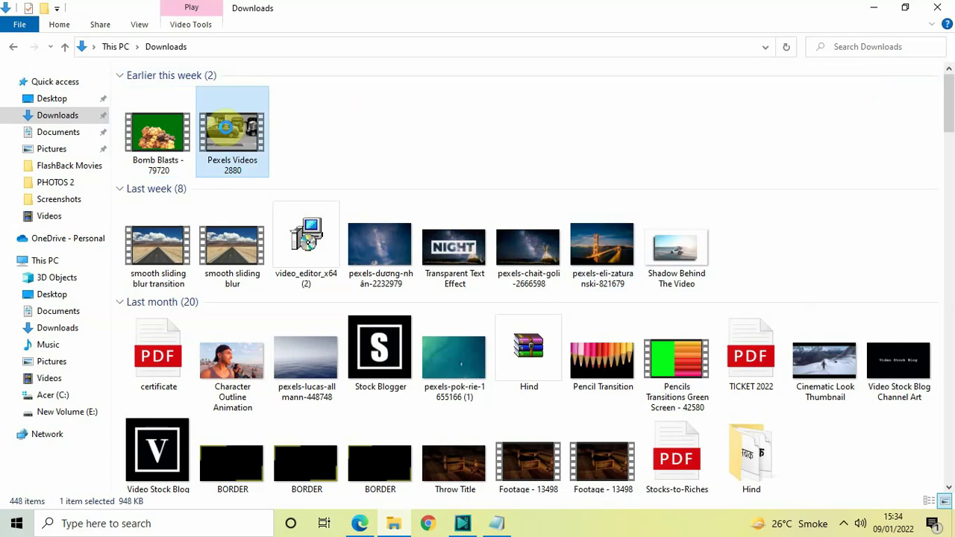
{"action": "right_click", "coordinate": [226, 127]}
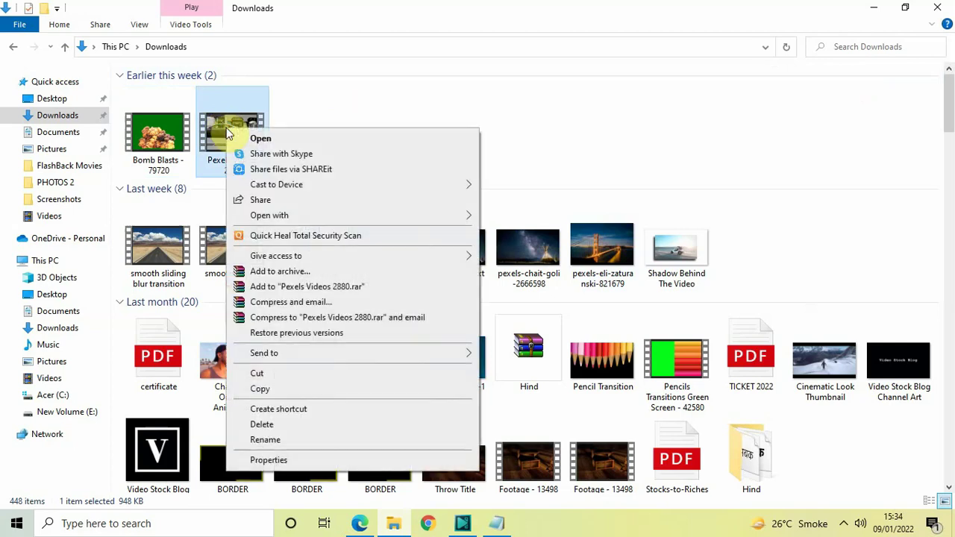
{"action": "left_click", "coordinate": [279, 462]}
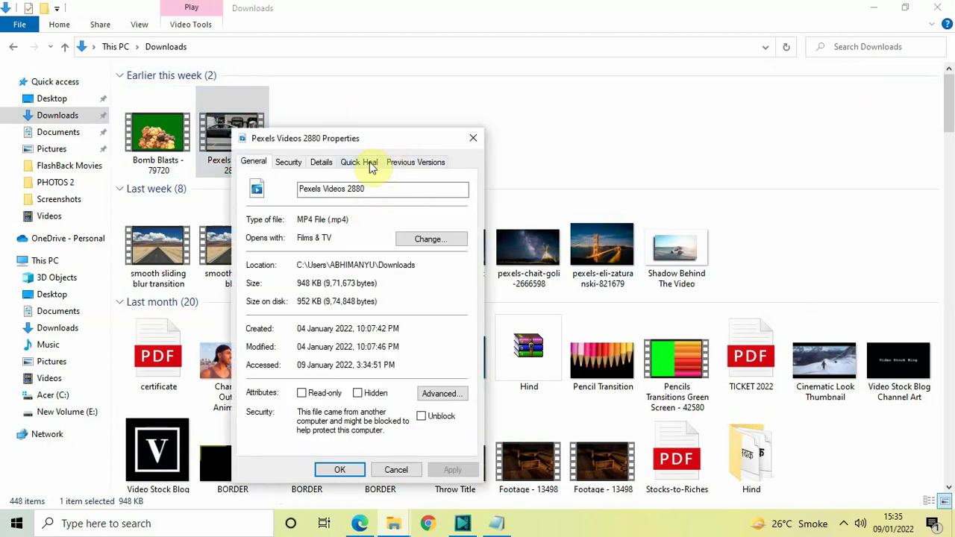
{"action": "left_click", "coordinate": [321, 162]}
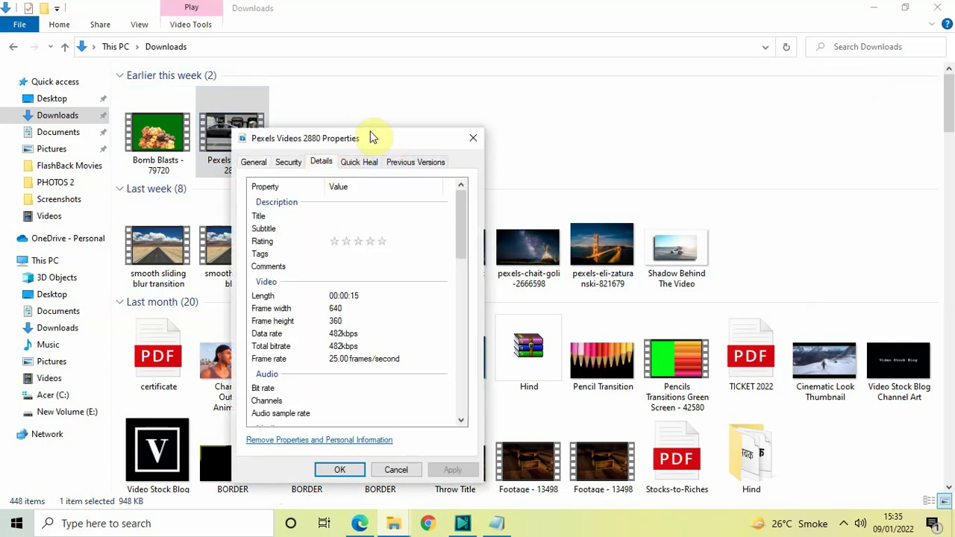
{"action": "left_click_drag", "start_coordinate": [373, 138], "coordinate": [389, 39]}
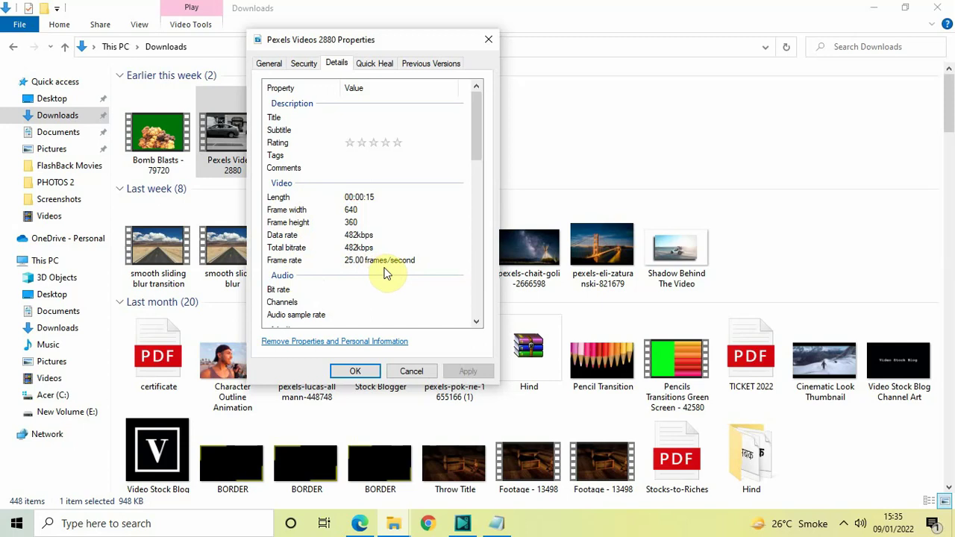
- Start a new blank project and set its resolution to 640x360 pixels (16:9)
{"action": "left_click", "coordinate": [463, 523]}
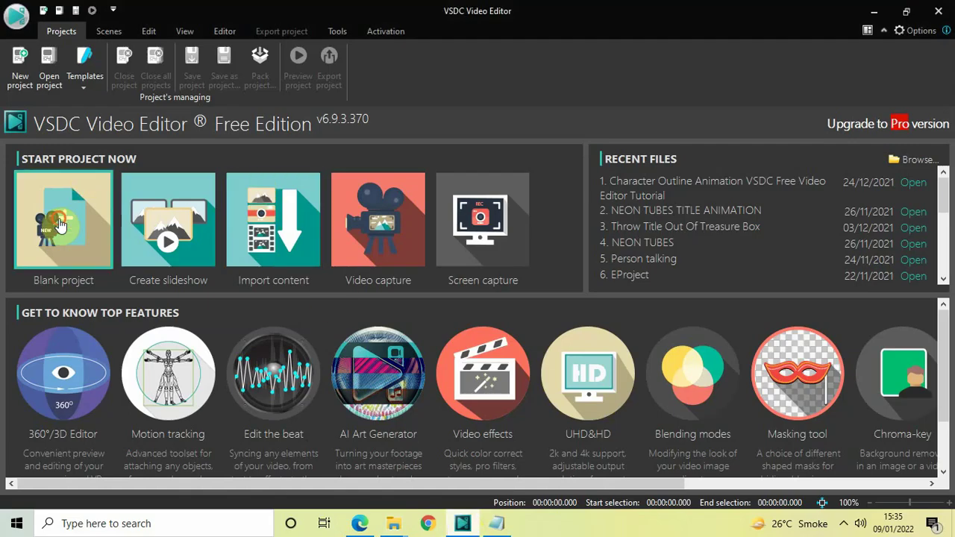
{"action": "left_click", "coordinate": [60, 222]}
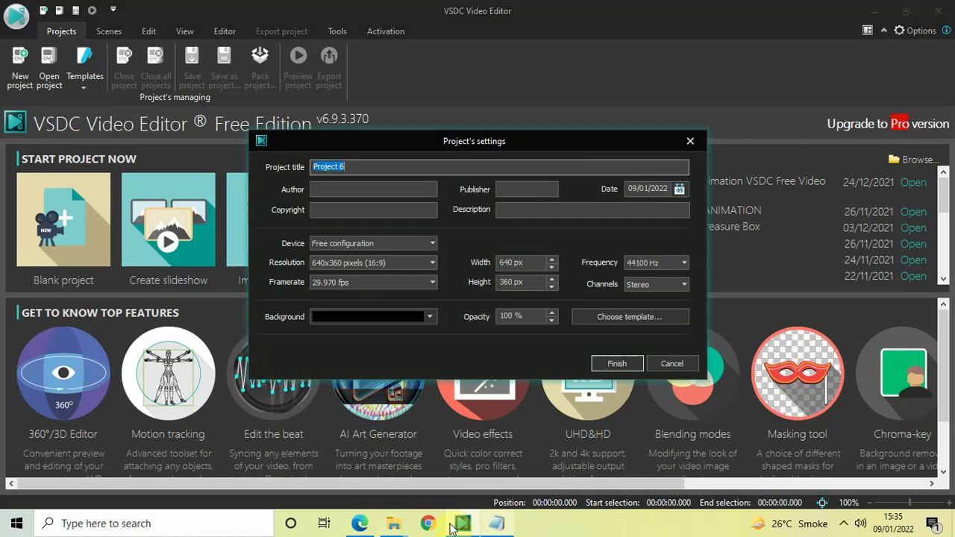
{"action": "left_click", "coordinate": [393, 528]}
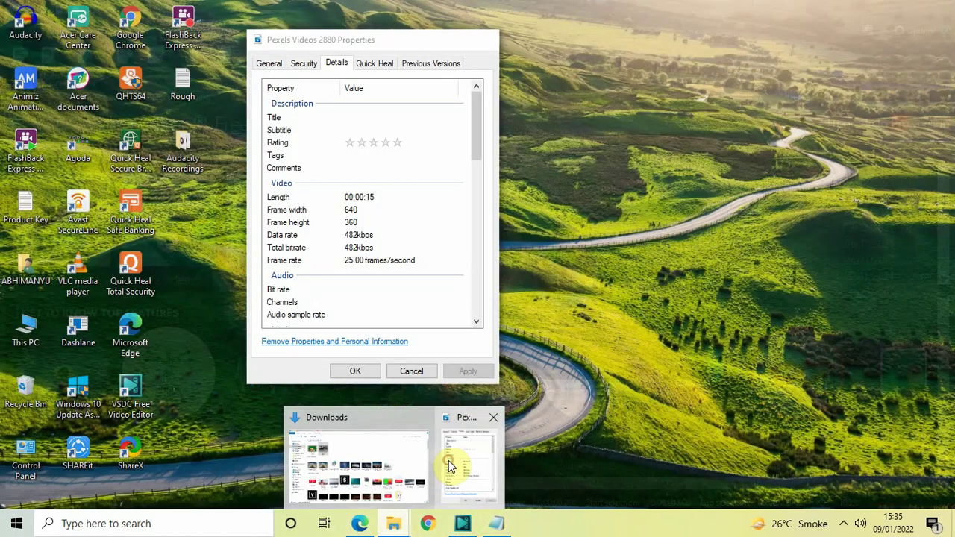
{"action": "left_click", "coordinate": [450, 466]}
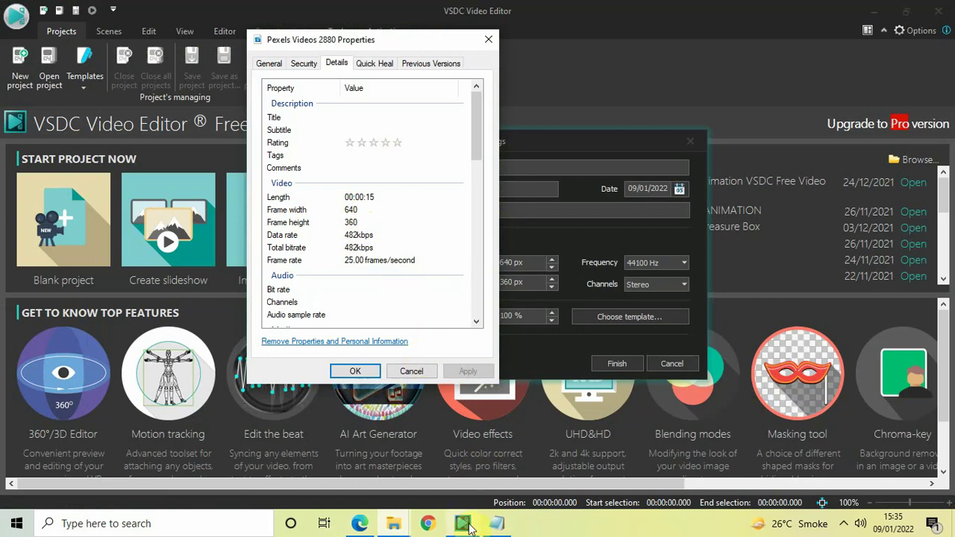
{"action": "left_click", "coordinate": [355, 371]}
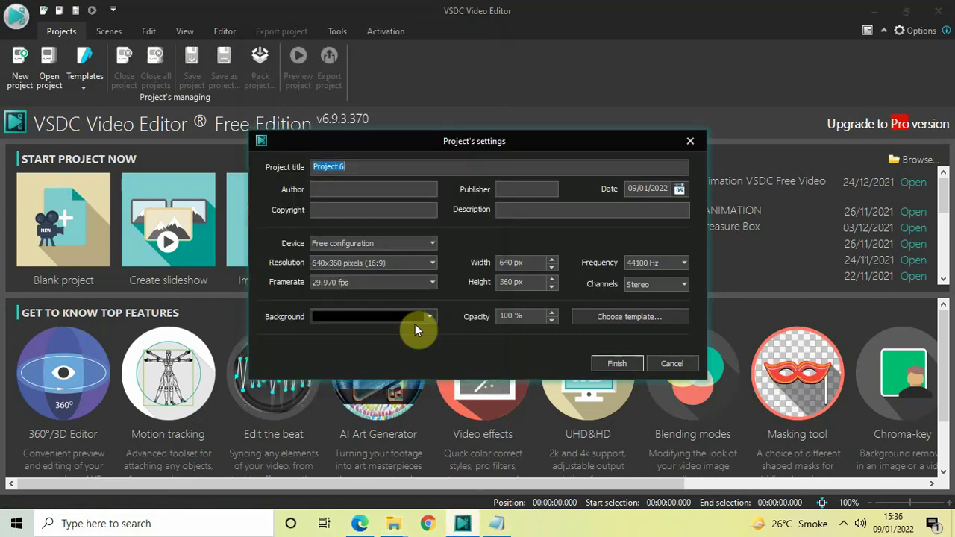
{"action": "left_click", "coordinate": [429, 263]}
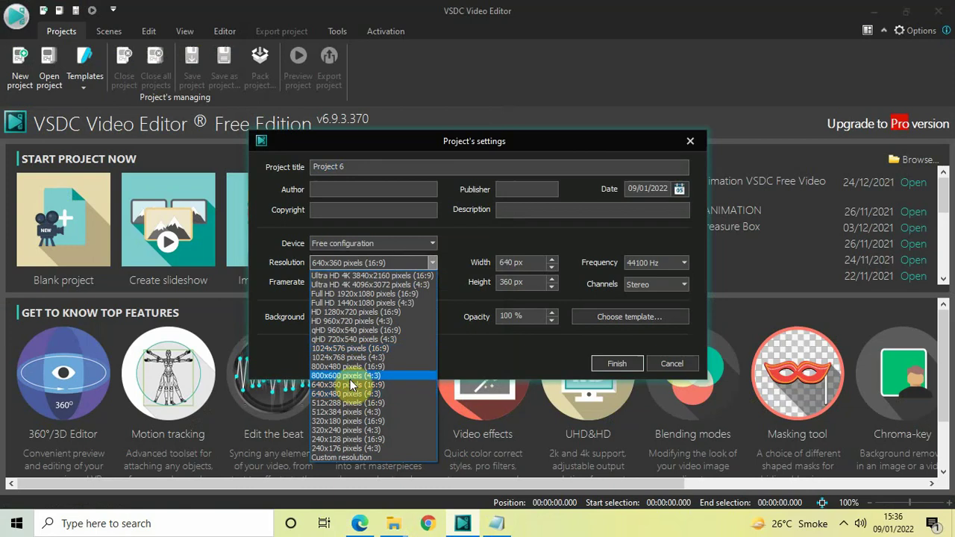
{"action": "left_click", "coordinate": [388, 383]}
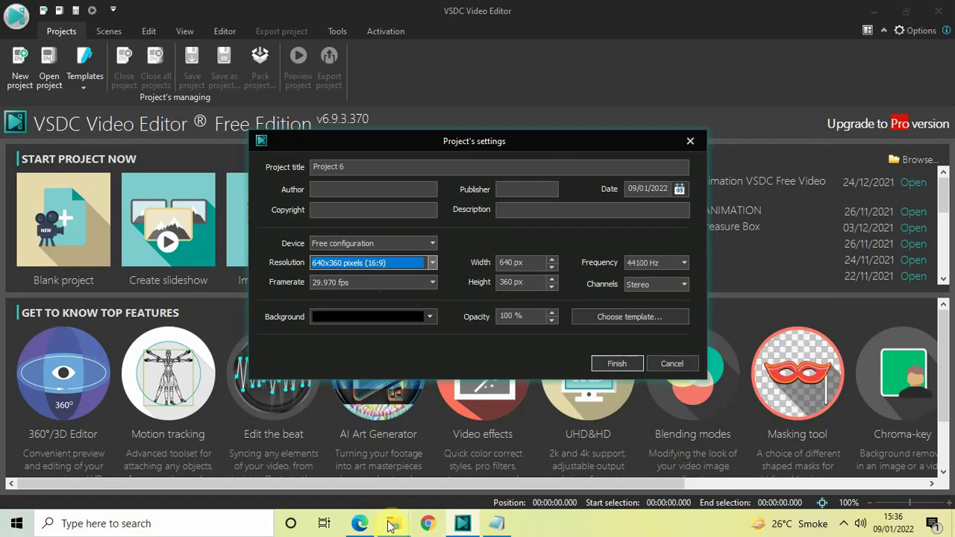
- After rechecking the clip's properties, set the frame rate to 25 fps and finish the project
{"action": "mouse_move", "coordinate": [388, 529]}
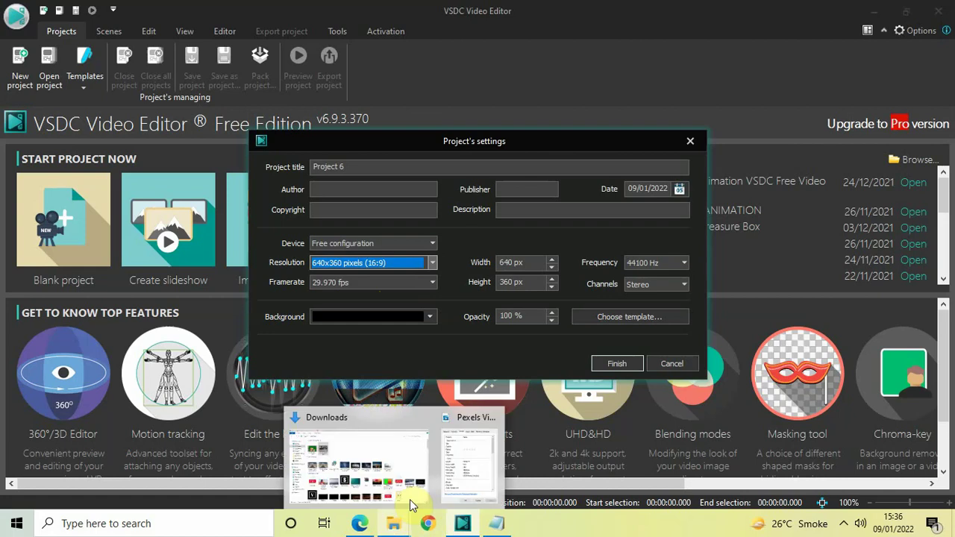
{"action": "left_click", "coordinate": [459, 455]}
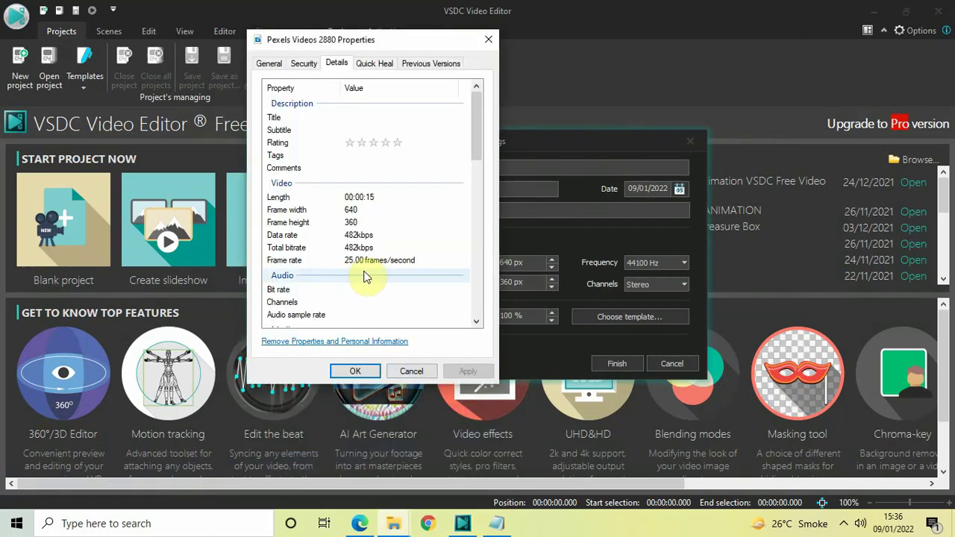
{"action": "left_click", "coordinate": [618, 4]}
{"action": "left_click", "coordinate": [433, 282]}
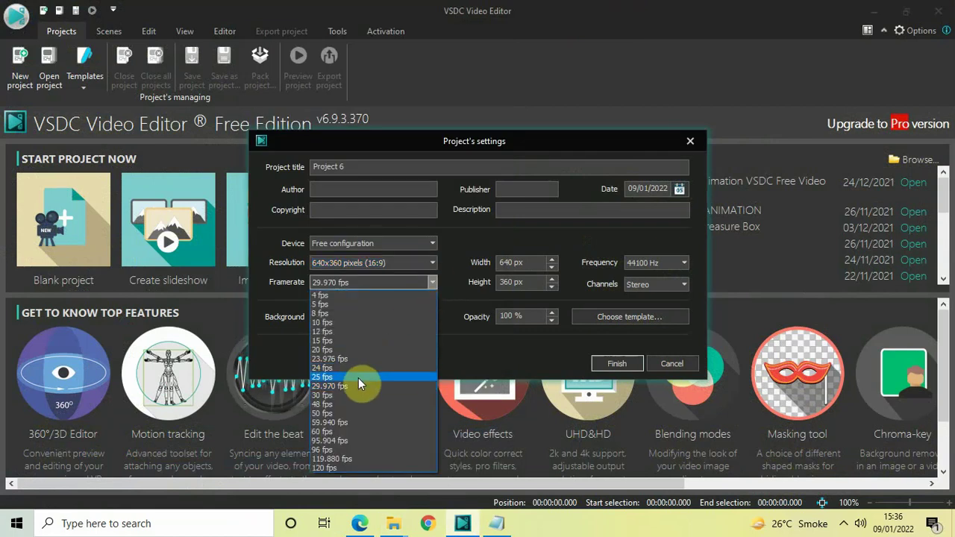
{"action": "left_click", "coordinate": [358, 378]}
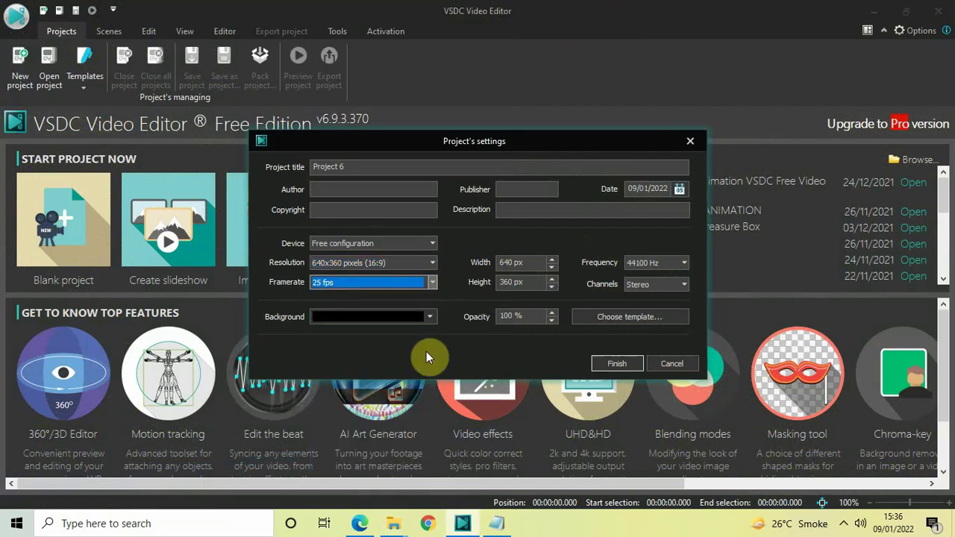
{"action": "left_click", "coordinate": [611, 361]}
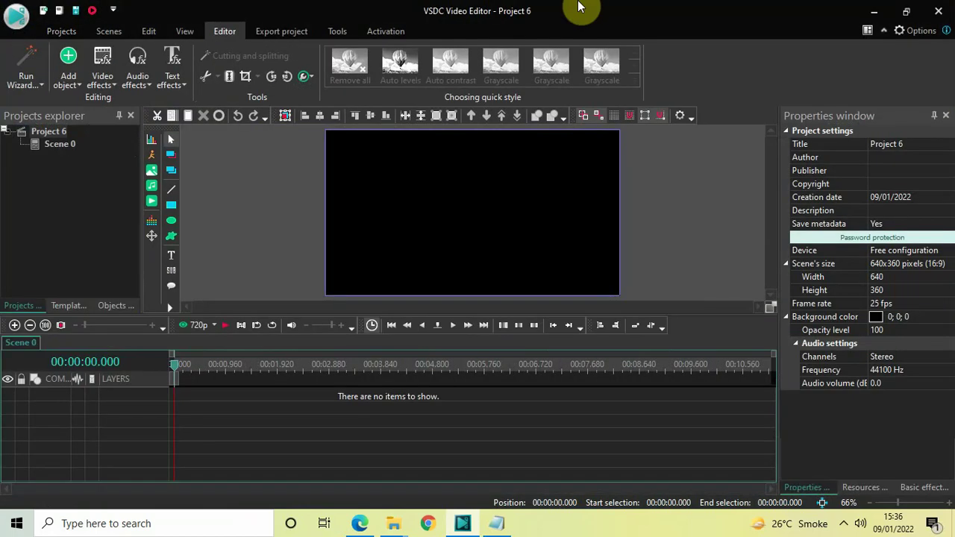
- Add Pexels Videos 2880 from Downloads as a video object, closing its file Properties dialog first
{"action": "left_click", "coordinate": [150, 207]}
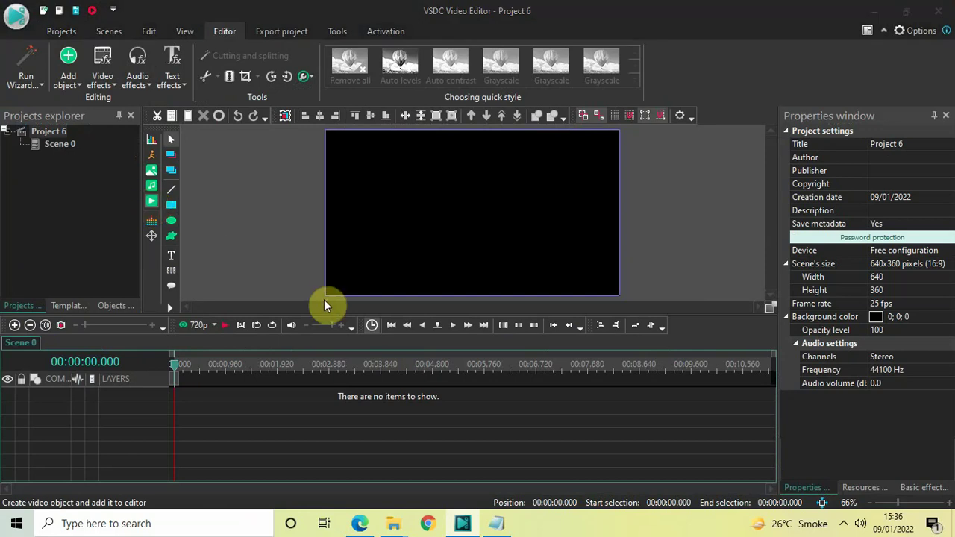
{"action": "mouse_move", "coordinate": [394, 526]}
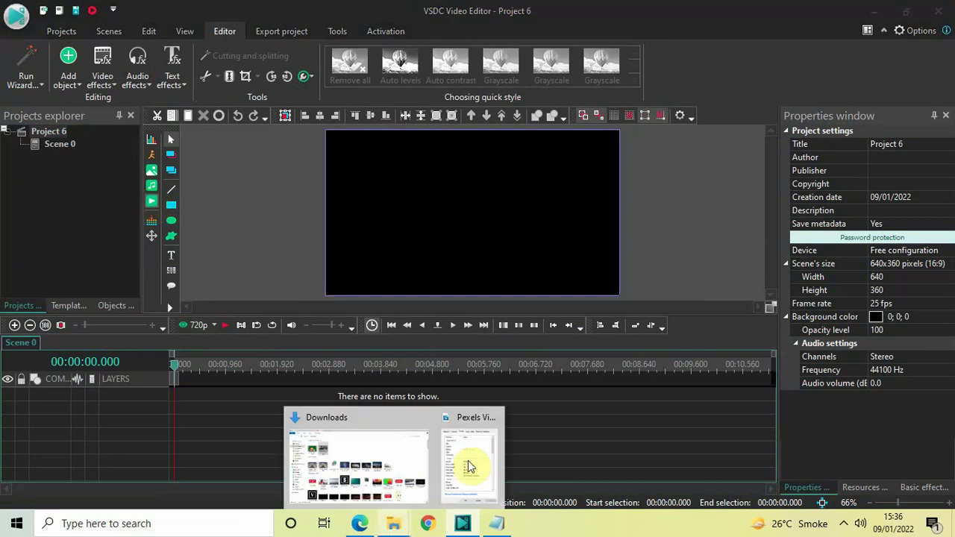
{"action": "left_click", "coordinate": [468, 460]}
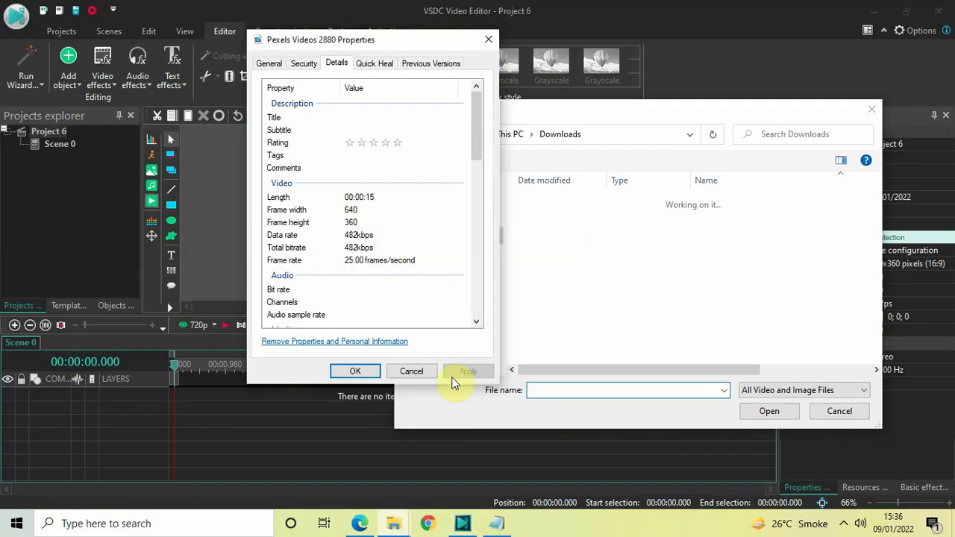
{"action": "left_click", "coordinate": [412, 372]}
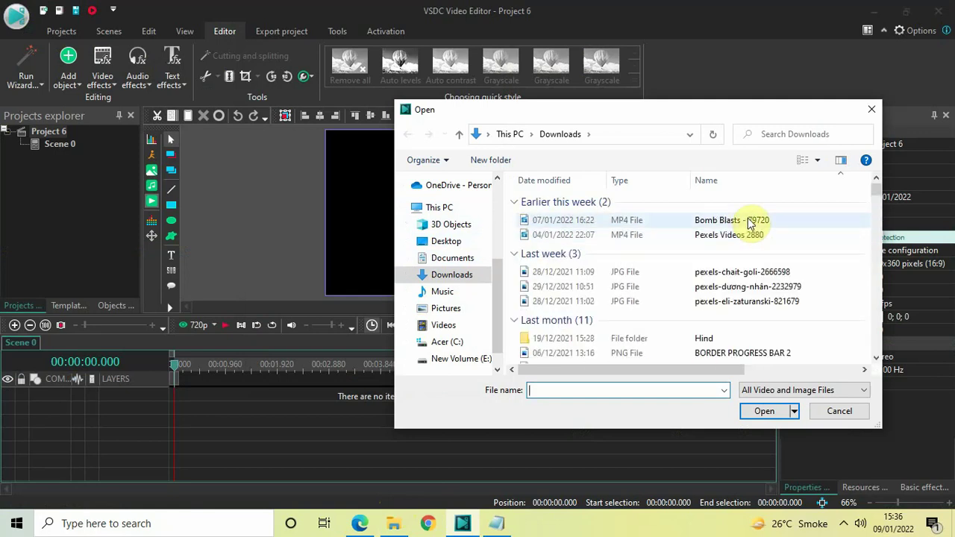
{"action": "left_click", "coordinate": [746, 235]}
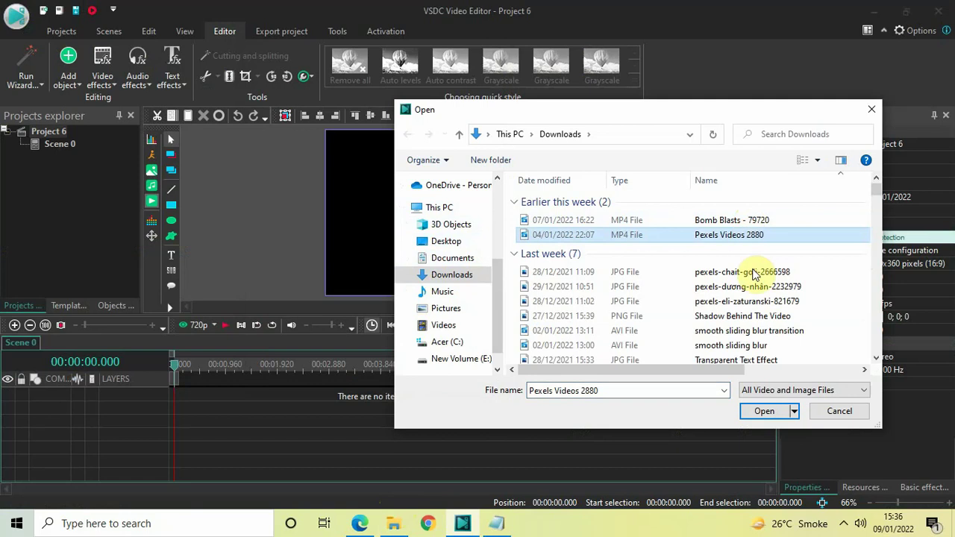
{"action": "left_click", "coordinate": [764, 411]}
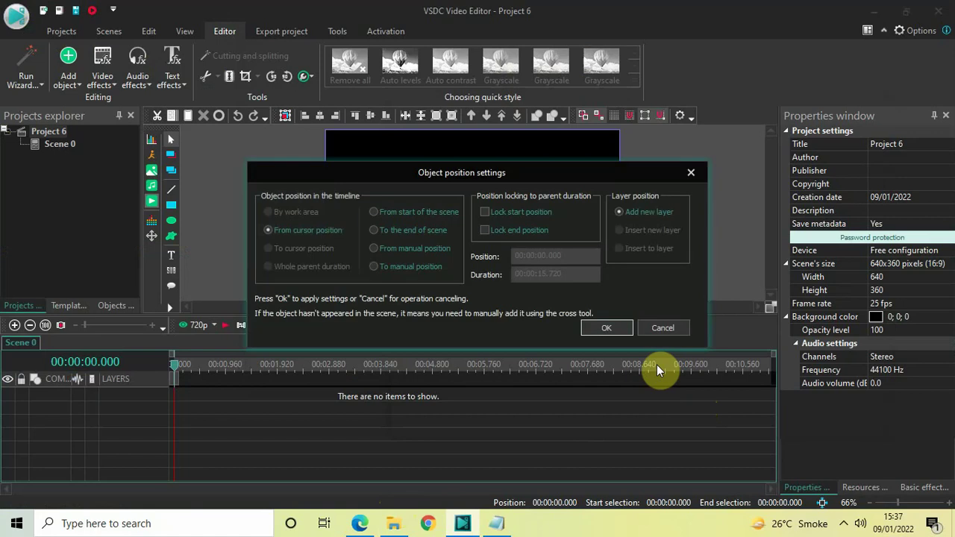
- Accept the default clip placement, play and pause the preview twice, then rewind to the start
{"action": "left_click", "coordinate": [614, 329]}
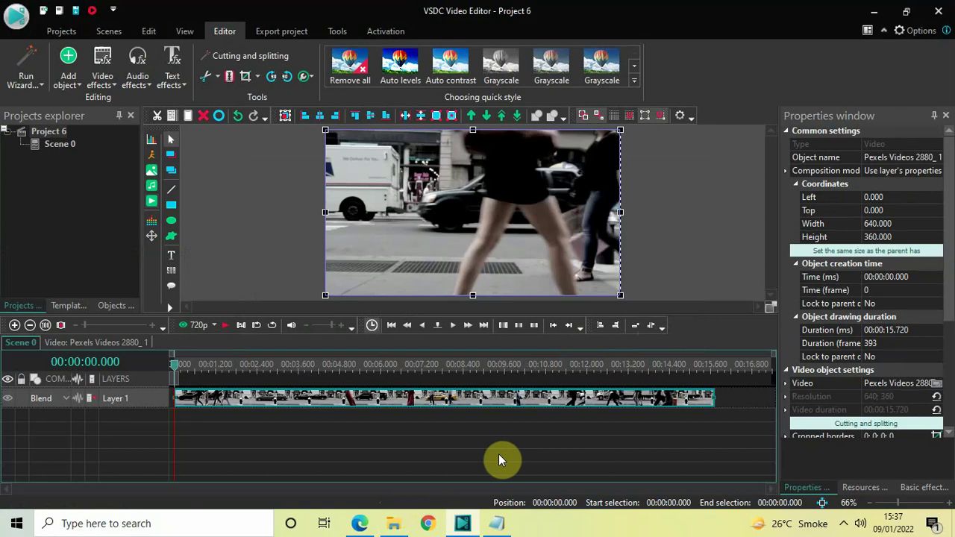
{"action": "key", "text": "space"}
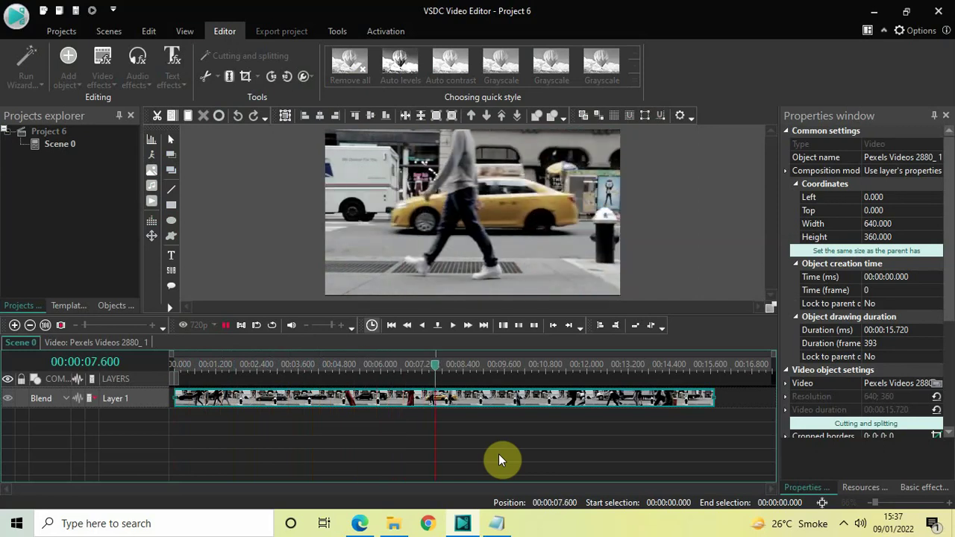
{"action": "key", "text": "space"}
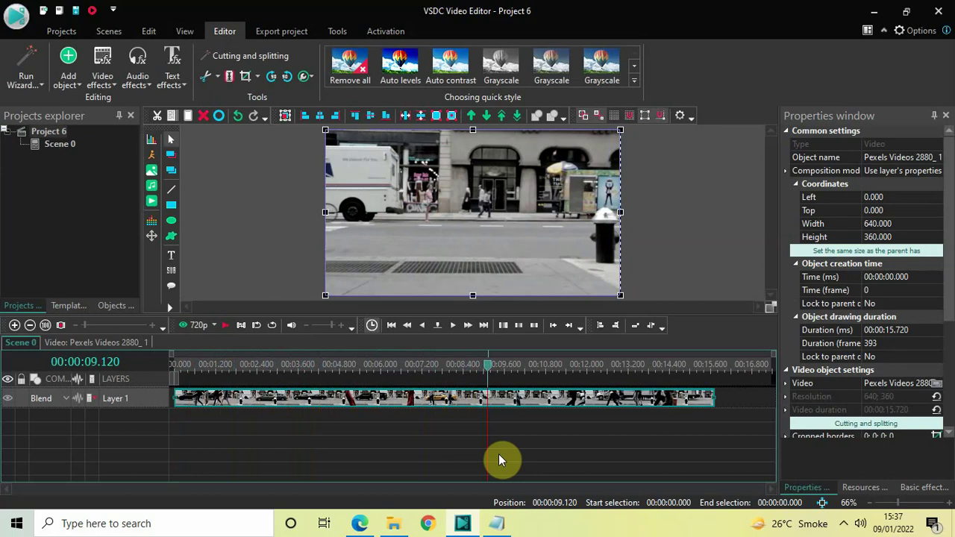
{"action": "key", "text": "space"}
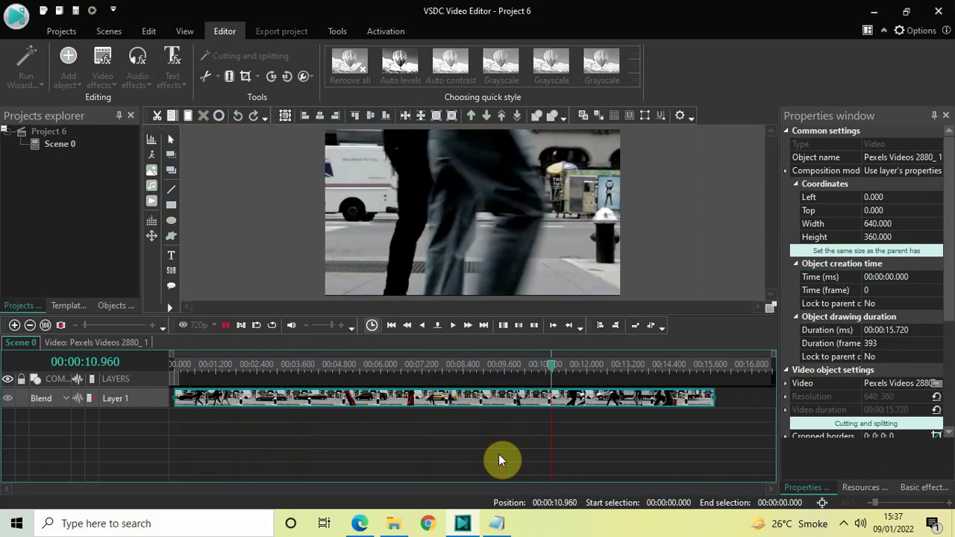
{"action": "key", "text": "space"}
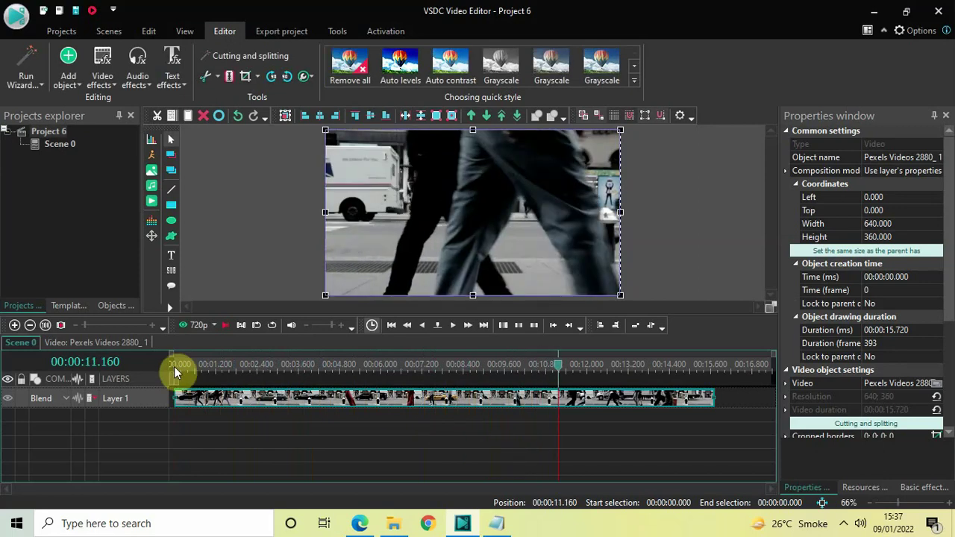
{"action": "left_click", "coordinate": [173, 368]}
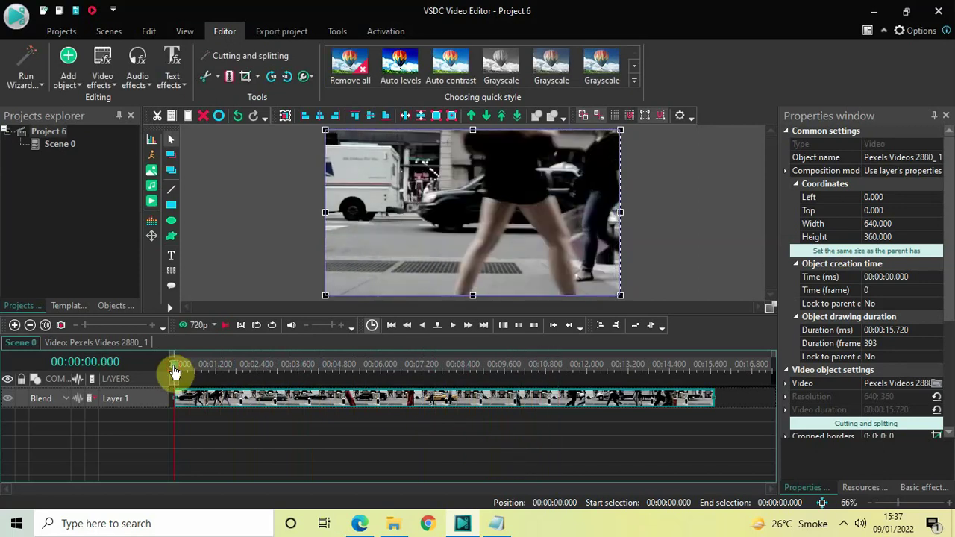
- Drop the preview quality from 720p to 360p, test playback, then switch to the 'vsdc preview lag' YouTube results
{"action": "left_click", "coordinate": [214, 326]}
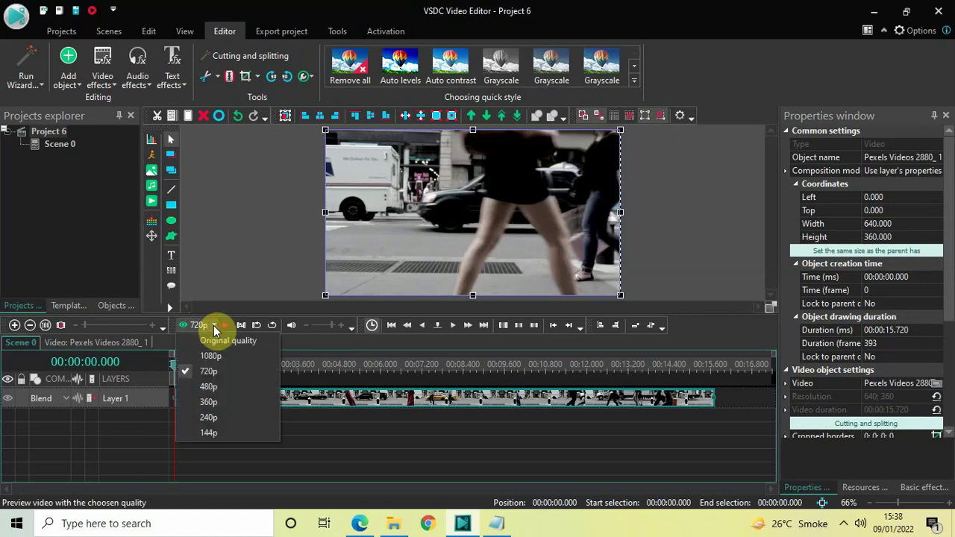
{"action": "left_click", "coordinate": [215, 401]}
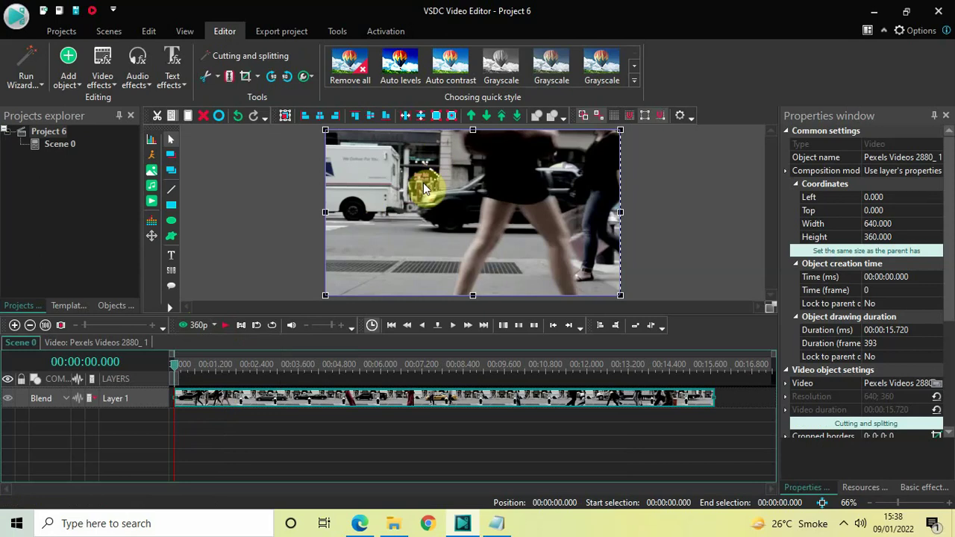
{"action": "key", "text": "space"}
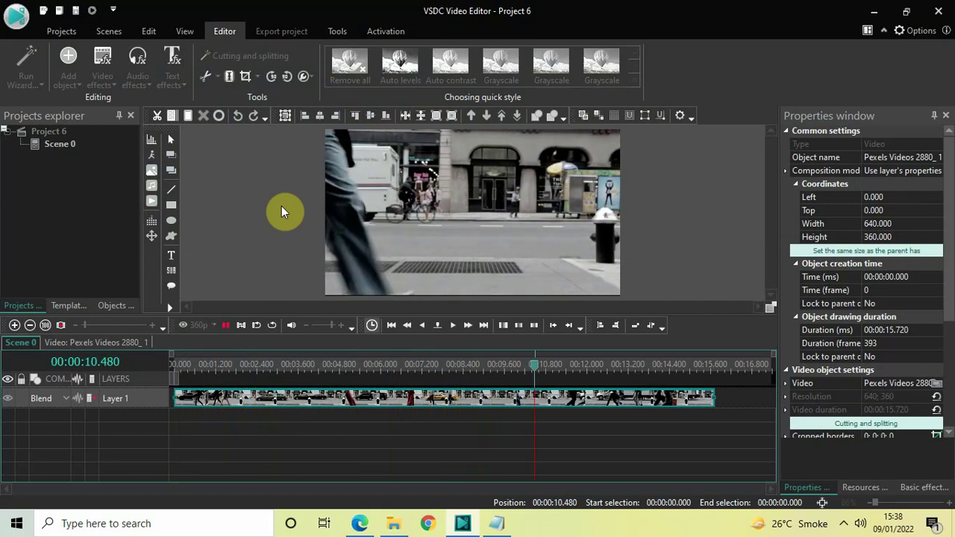
{"action": "key", "text": "space"}
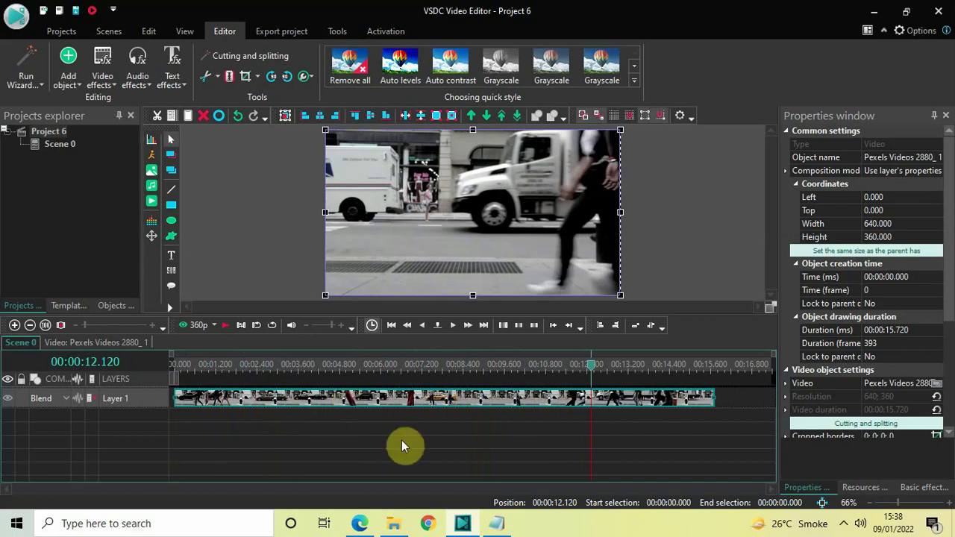
{"action": "left_click", "coordinate": [360, 523]}
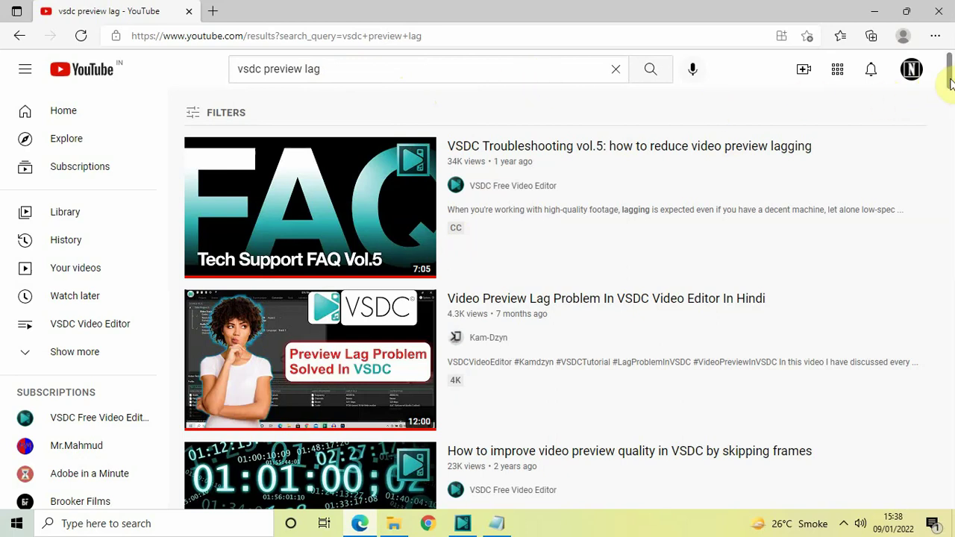
{"action": "scroll", "coordinate": [951, 82], "scroll_direction": "down", "scroll_amount": 1}
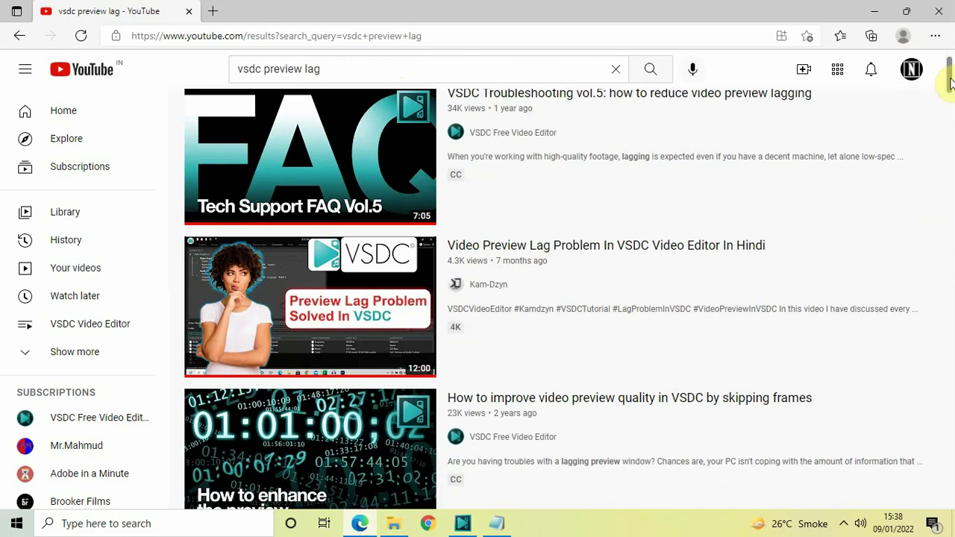
{"action": "scroll", "coordinate": [951, 71], "scroll_direction": "up", "scroll_amount": 1}
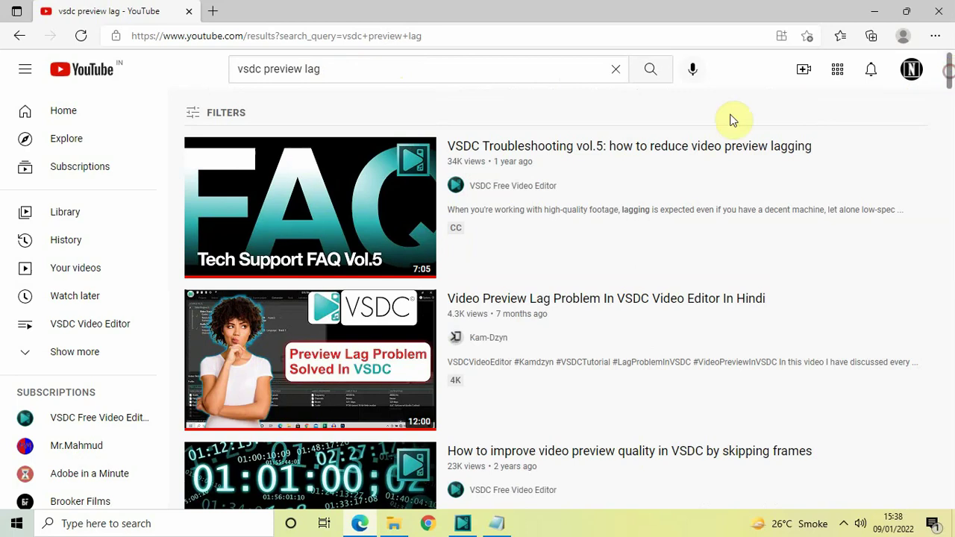
{"action": "mouse_move", "coordinate": [656, 179]}
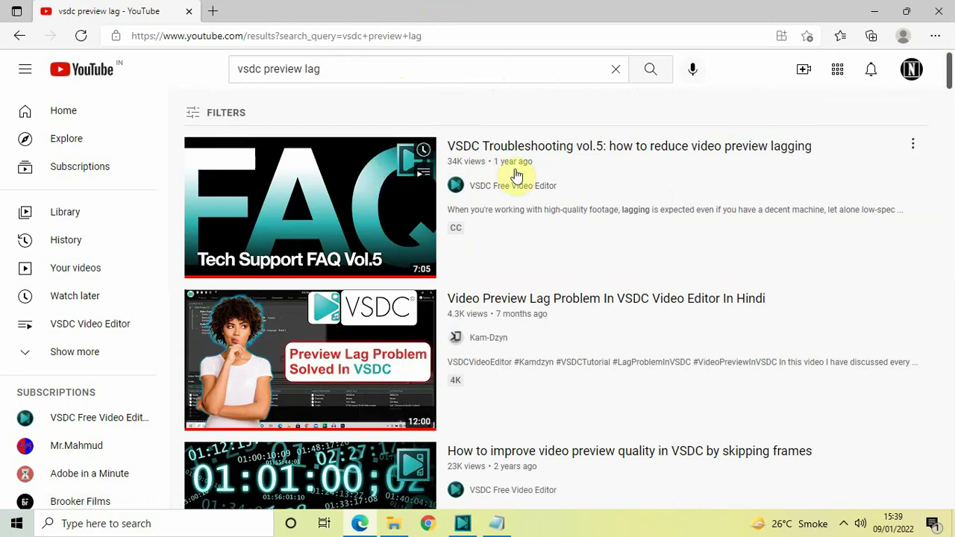
{"action": "left_click_drag", "start_coordinate": [950, 81], "coordinate": [950, 92]}
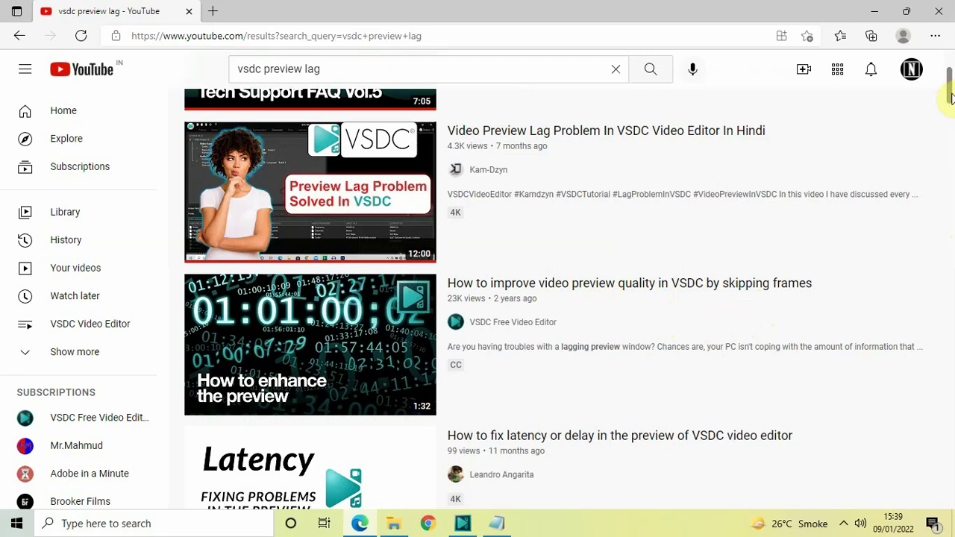
{"action": "left_click_drag", "start_coordinate": [951, 97], "coordinate": [949, 71]}
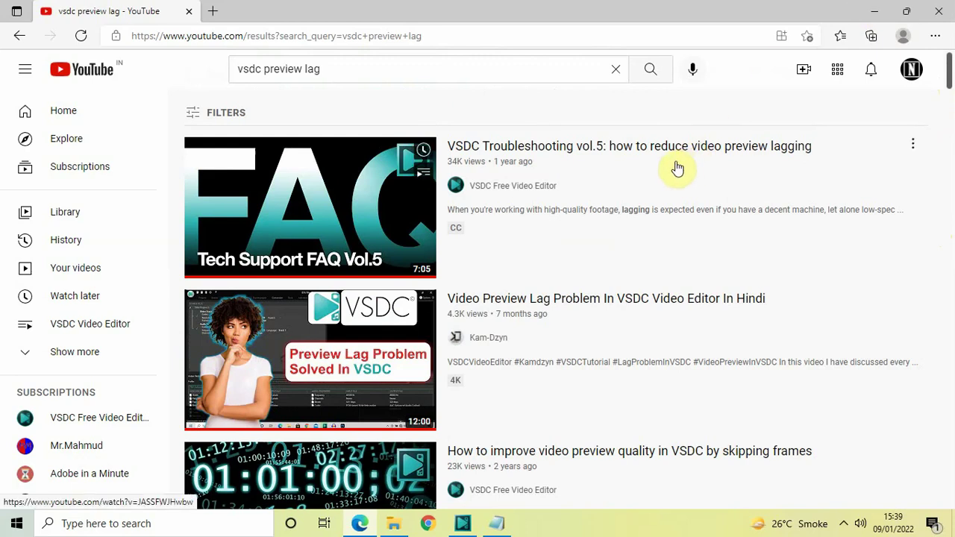
{"action": "mouse_move", "coordinate": [625, 173]}
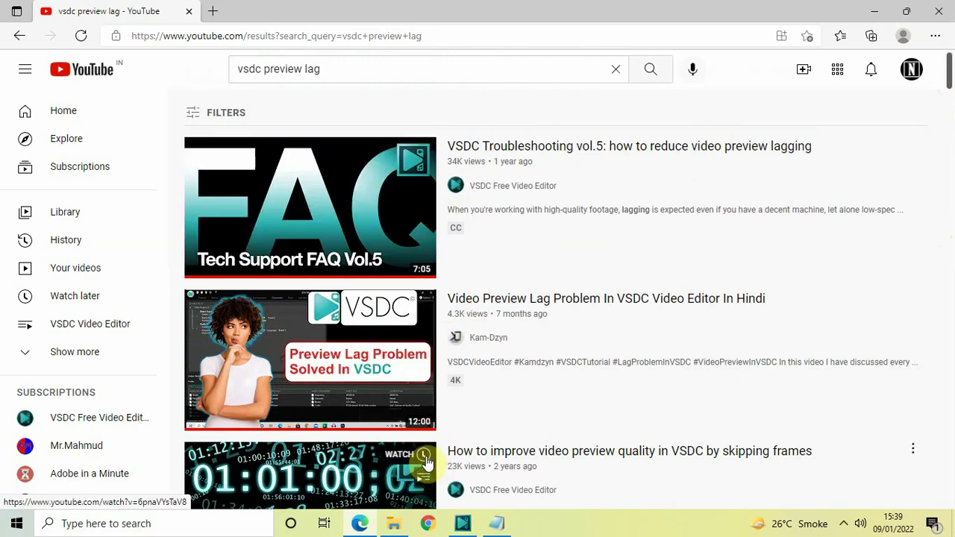
- Minimize the browser, rewind the Project 6 playhead to the start, and bring the Notepad preview-lag notes forward
{"action": "left_click", "coordinate": [873, 10]}
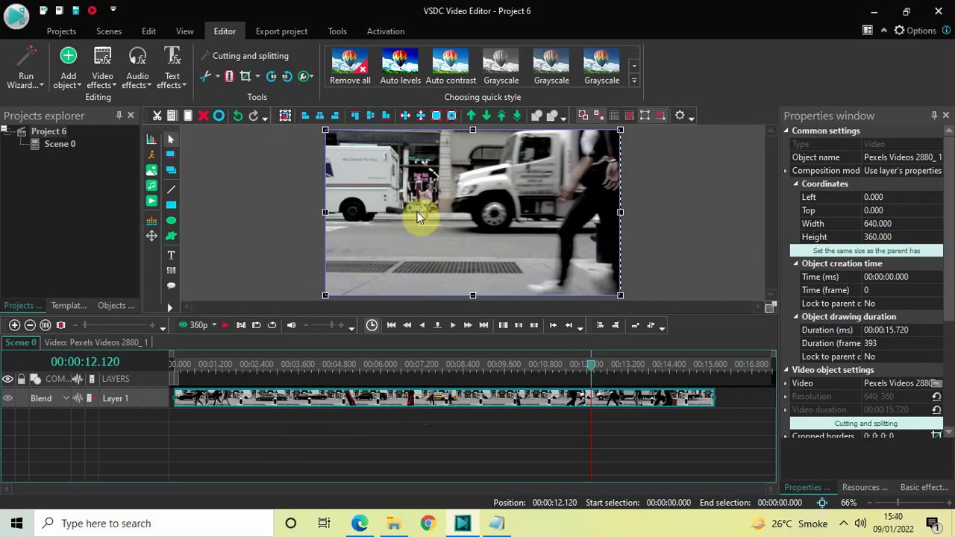
{"action": "left_click", "coordinate": [176, 365]}
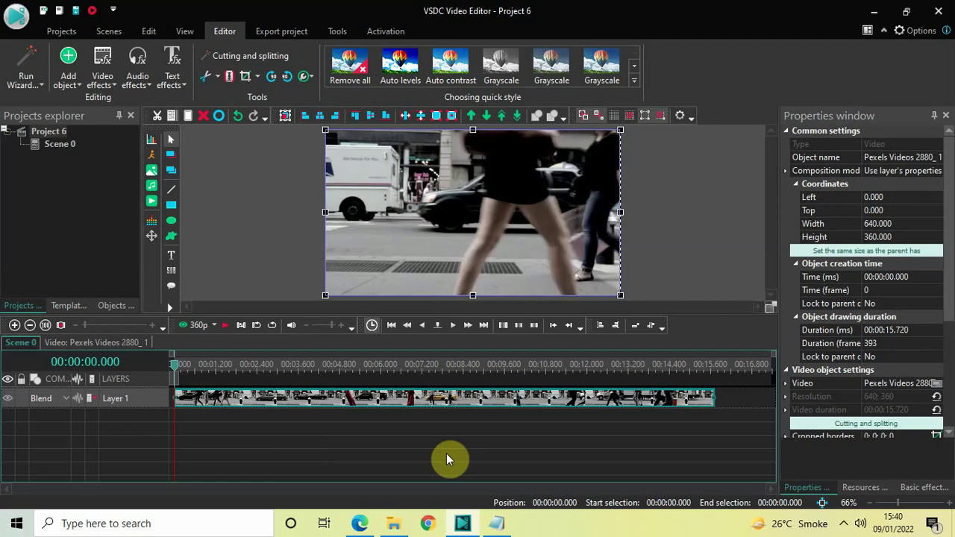
{"action": "left_click", "coordinate": [496, 524]}
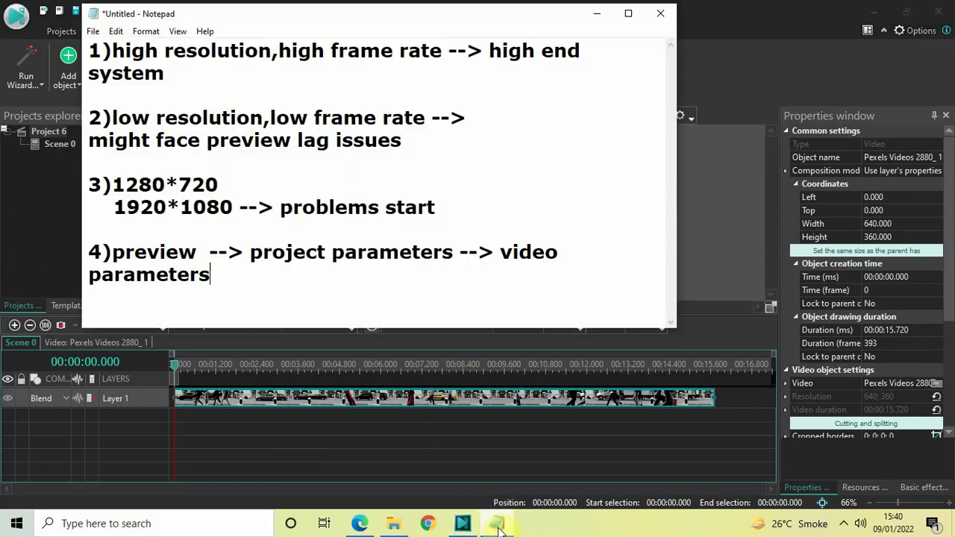